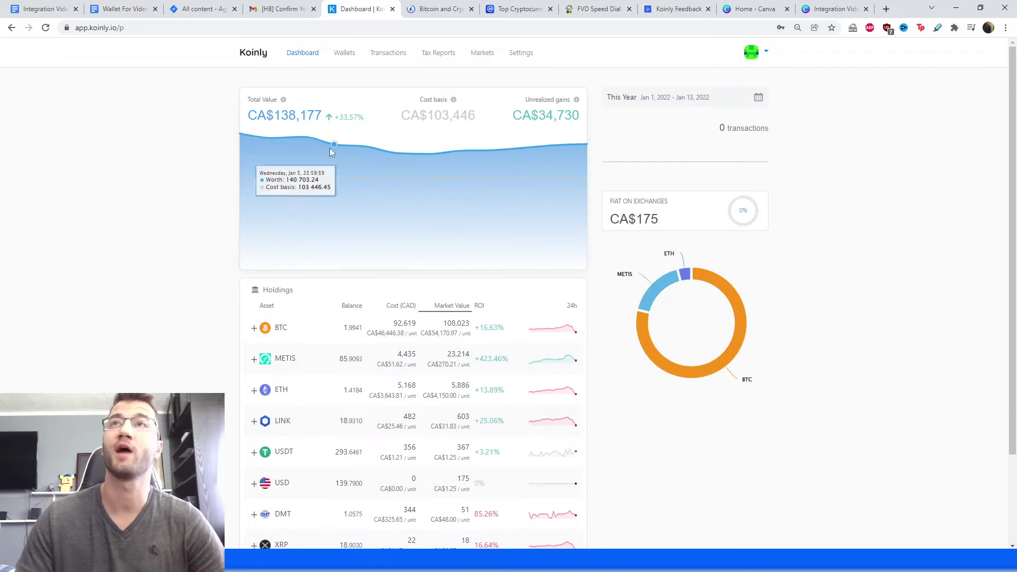
- Open the Wallets page listing the six connected wallets and exchanges
{"action": "left_click", "coordinate": [347, 57]}
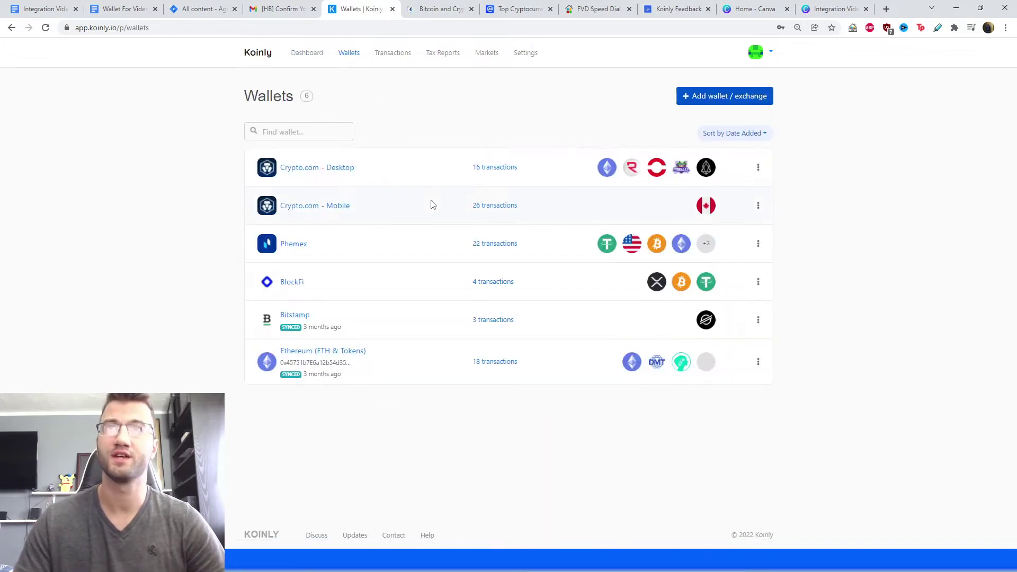
- Add a new wallet by searching 'hu' and selecting the Huobi exchange
{"action": "left_click", "coordinate": [721, 95]}
{"action": "left_click", "coordinate": [329, 100]}
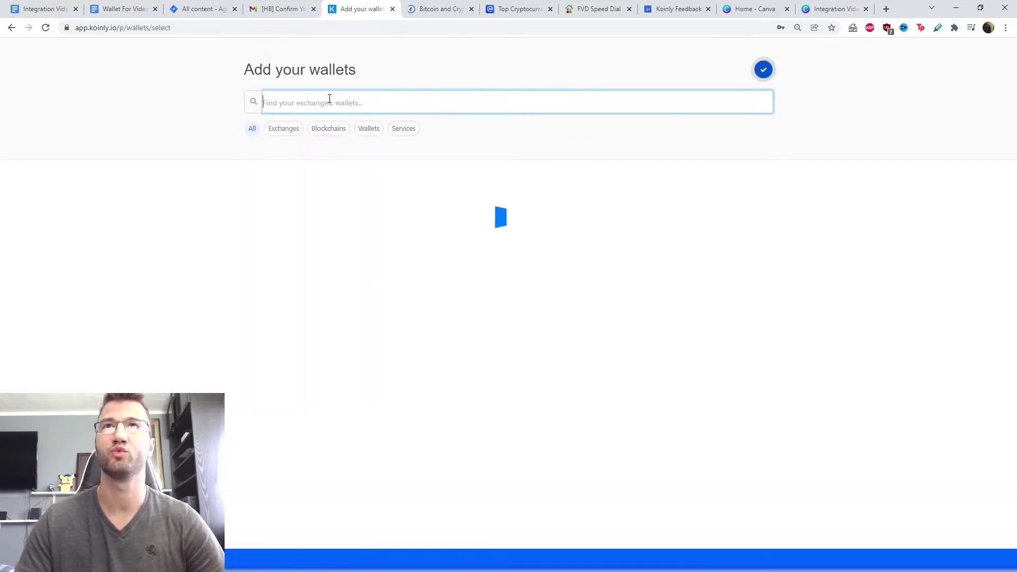
{"action": "type", "text": "hu"}
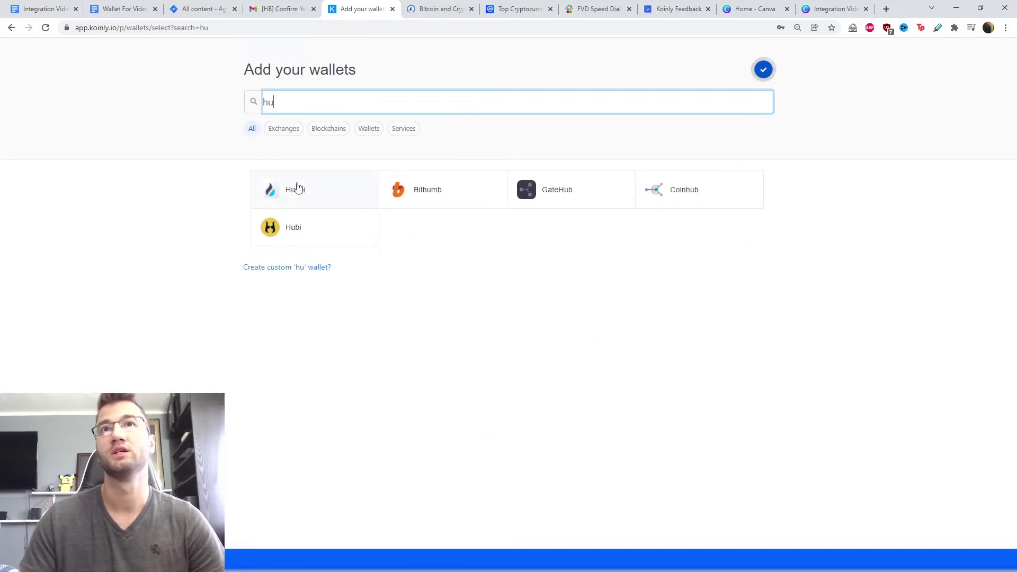
{"action": "left_click", "coordinate": [372, 225]}
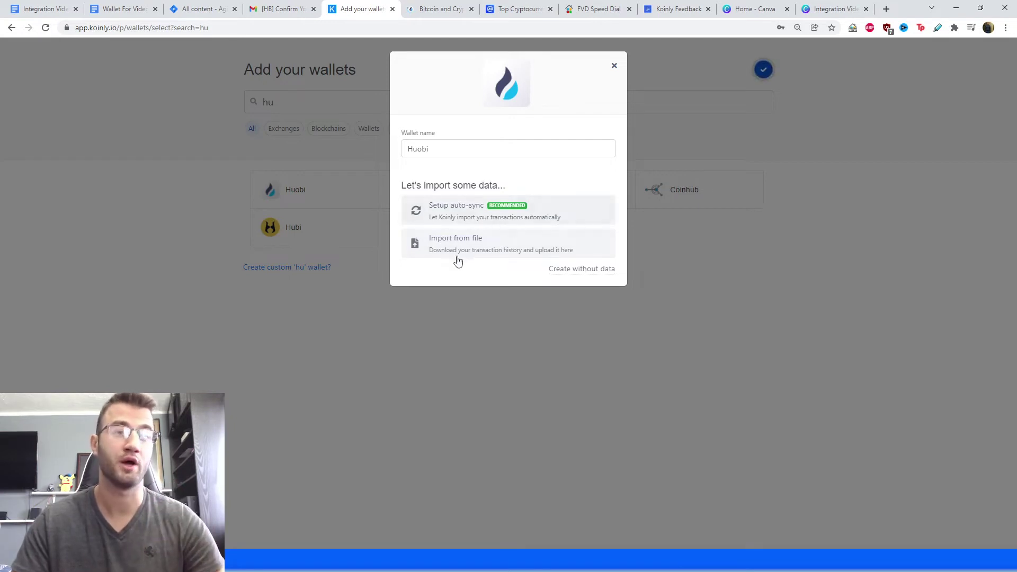
- Choose Huobi API auto-sync, note the four-month history limit, and switch to the Huobi site
{"action": "left_click", "coordinate": [461, 216]}
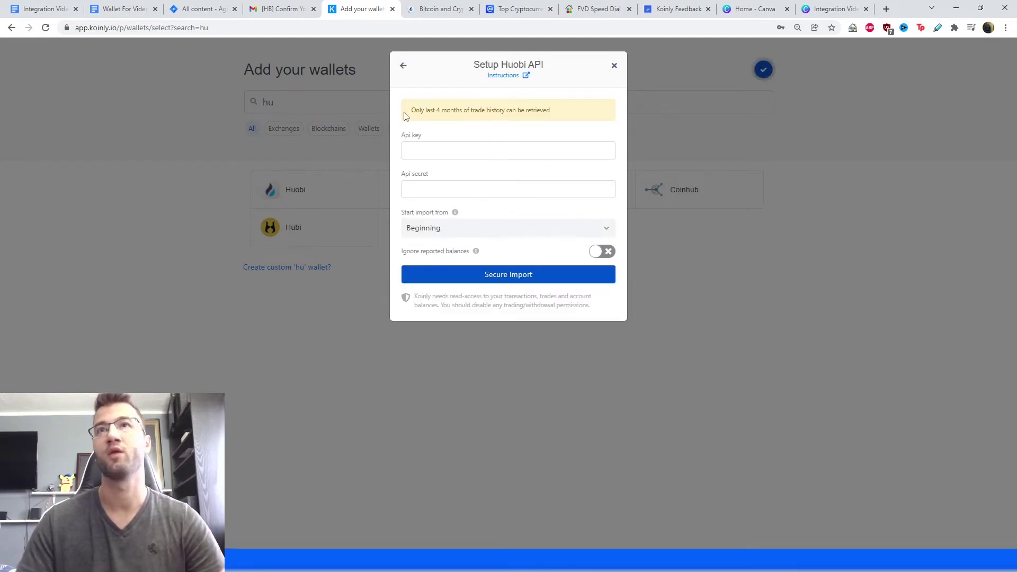
{"action": "left_click_drag", "start_coordinate": [410, 112], "coordinate": [552, 114]}
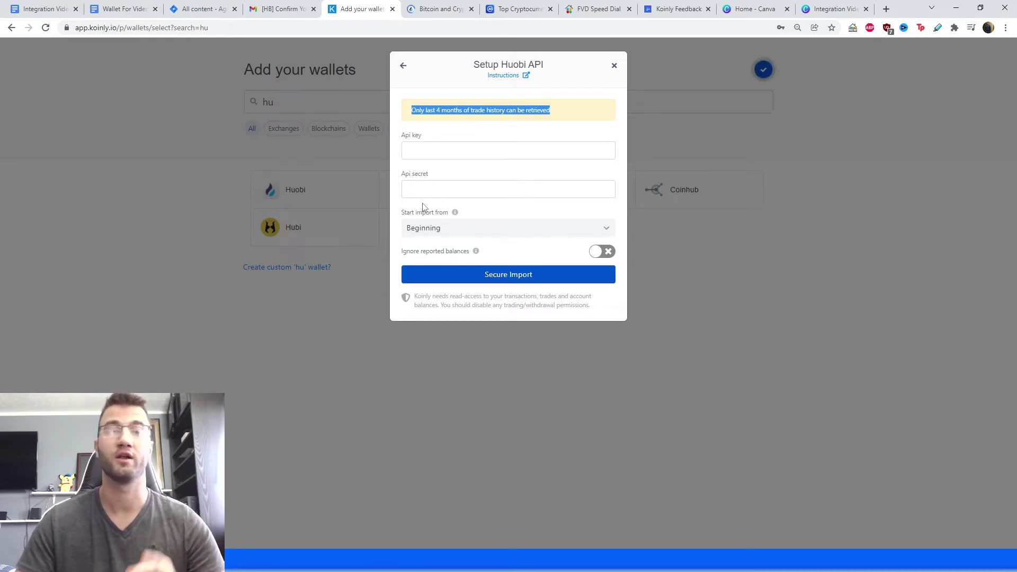
{"action": "key", "text": "ctrl+Tab"}
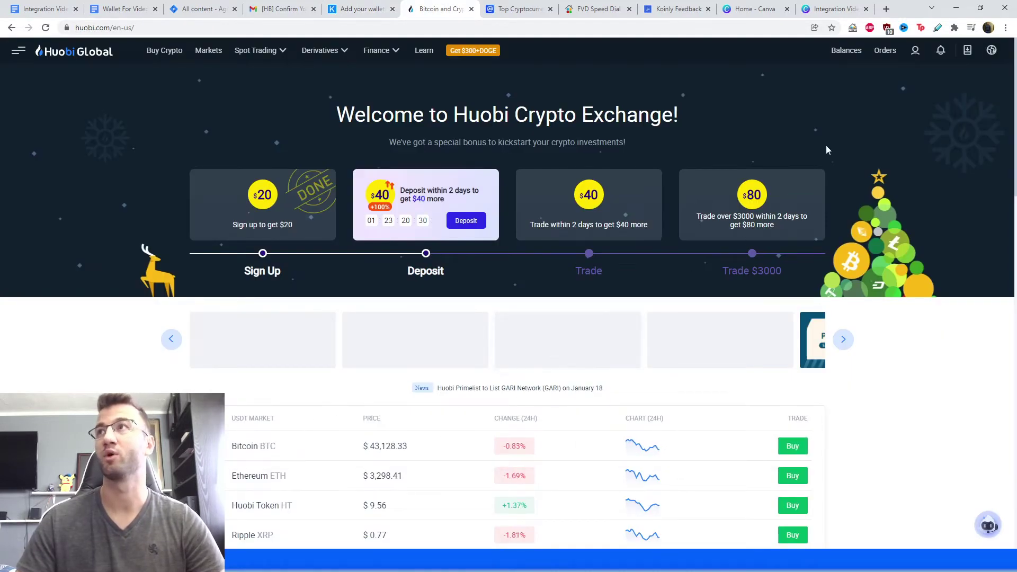
- Go to Huobi API Management and enter 'koinly' as the new key's note
{"action": "mouse_move", "coordinate": [912, 61]}
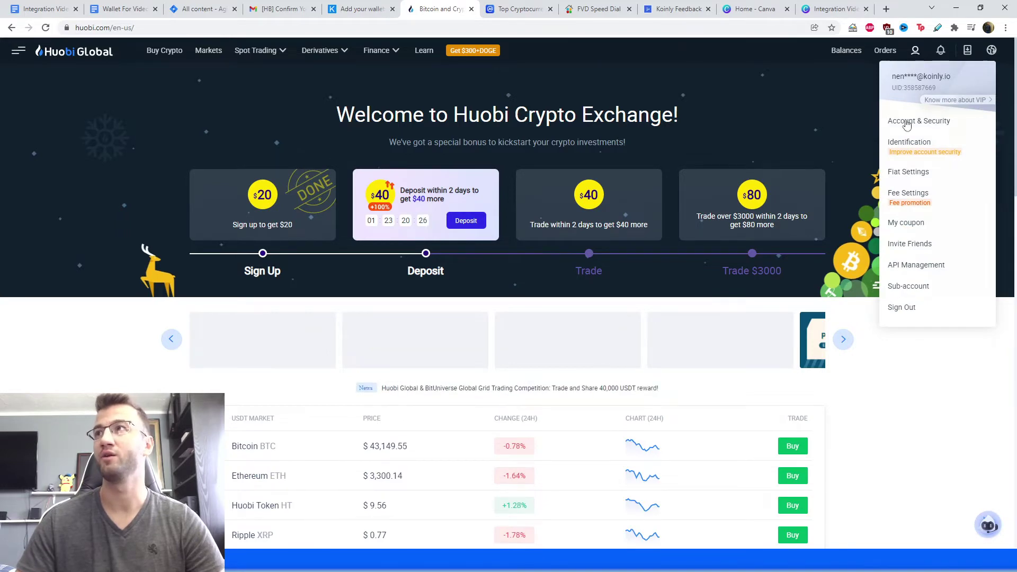
{"action": "left_click", "coordinate": [918, 265]}
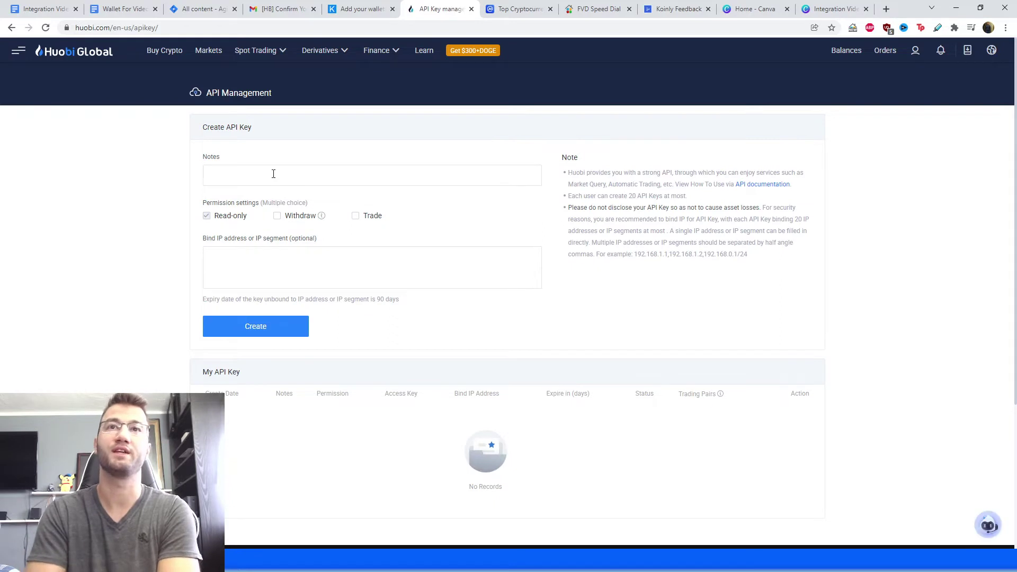
{"action": "left_click_drag", "start_coordinate": [201, 202], "coordinate": [242, 213]}
{"action": "left_click", "coordinate": [227, 213]}
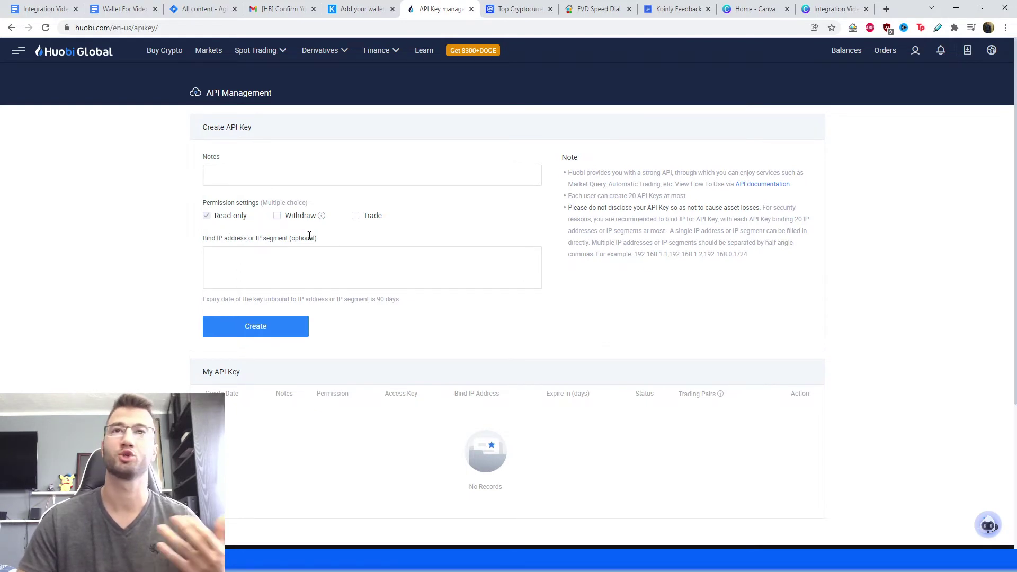
{"action": "left_click", "coordinate": [244, 183]}
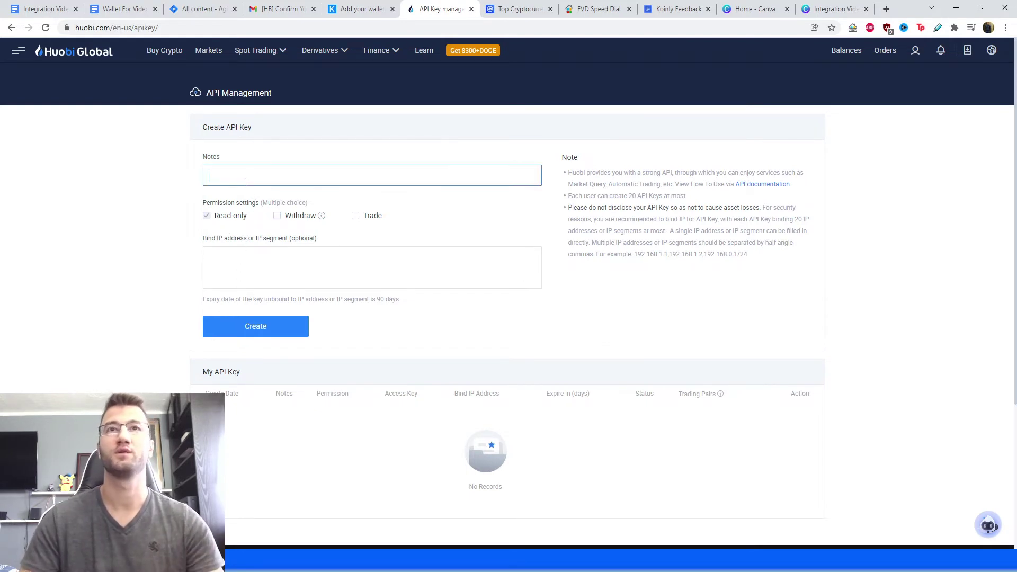
{"action": "type", "text": "koinly"}
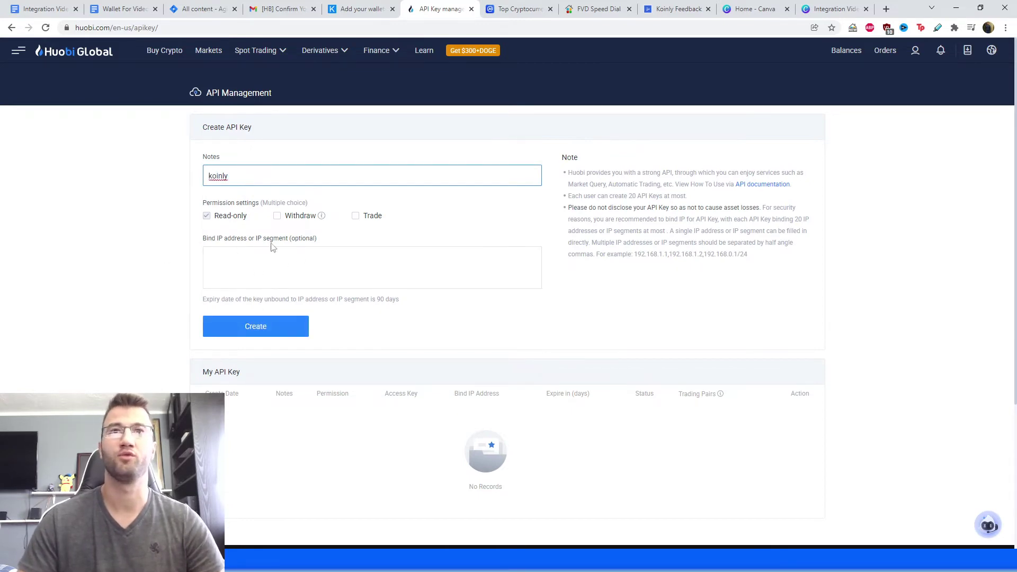
- Create the read-only API key, acknowledging all risk statements
{"action": "left_click", "coordinate": [232, 331]}
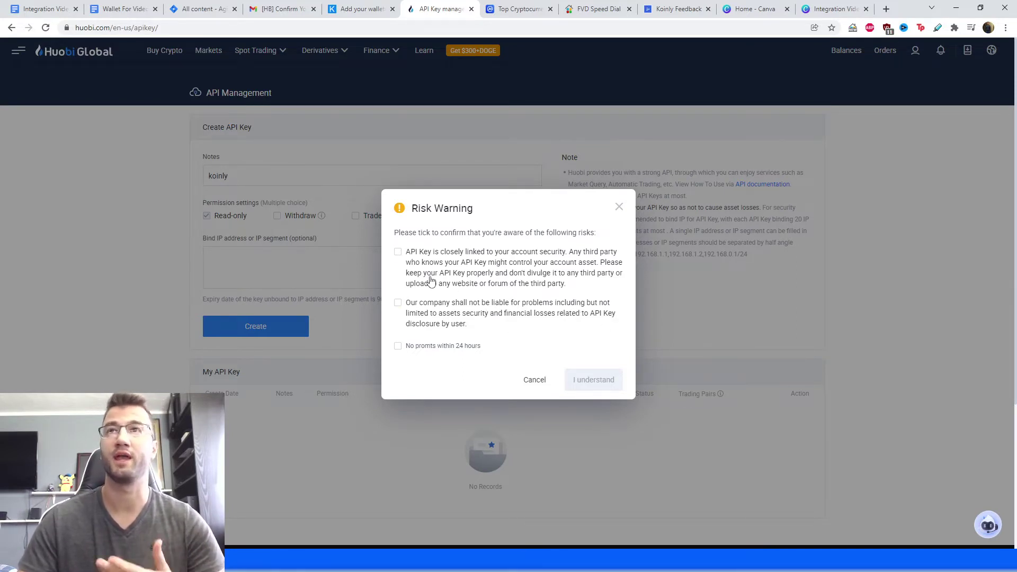
{"action": "left_click", "coordinate": [398, 252]}
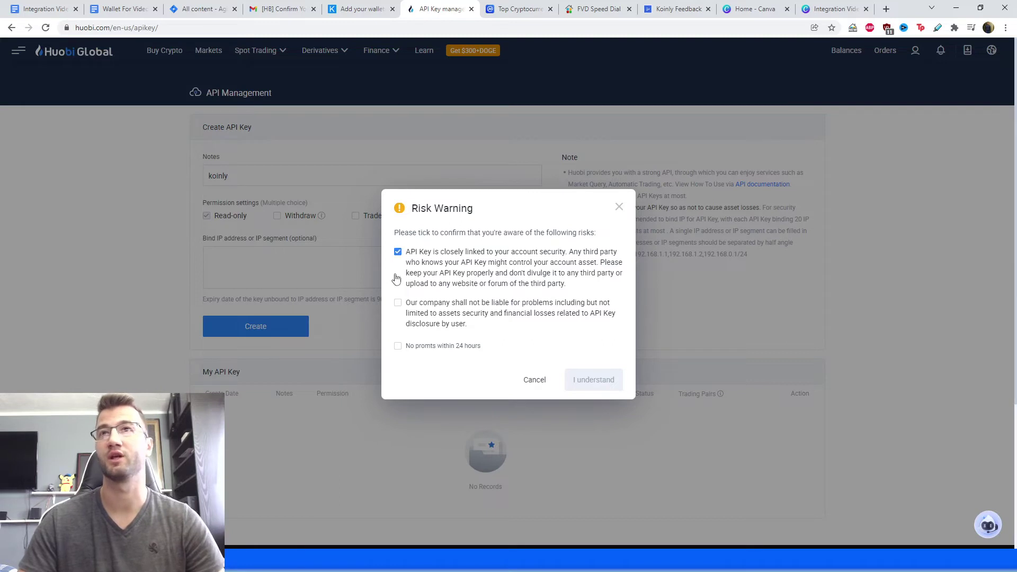
{"action": "left_click", "coordinate": [397, 303]}
{"action": "left_click", "coordinate": [398, 346]}
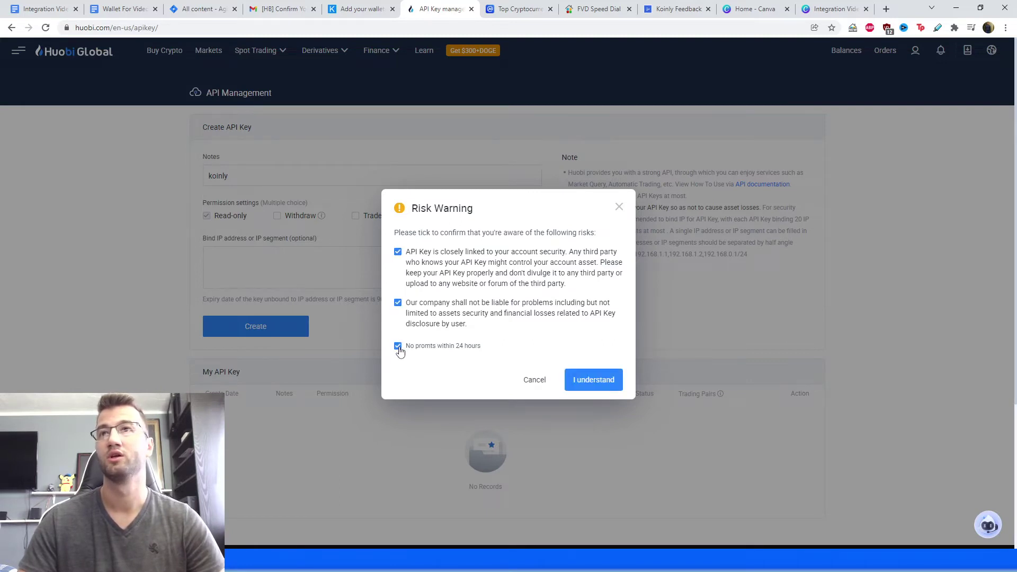
{"action": "left_click", "coordinate": [596, 386]}
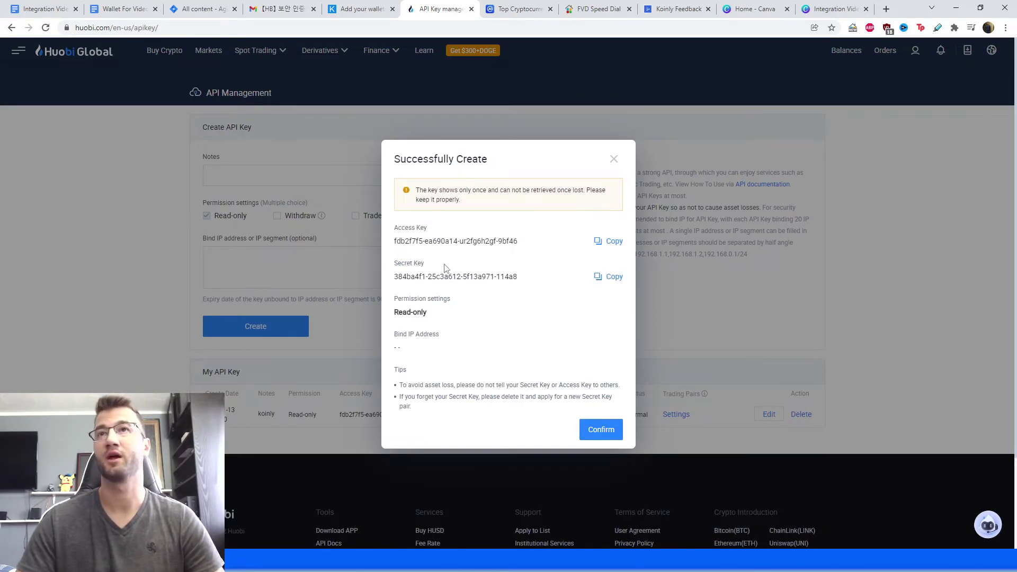
- Copy the Huobi access and secret keys into Koinly's Api key and Api secret fields
{"action": "left_click", "coordinate": [601, 248]}
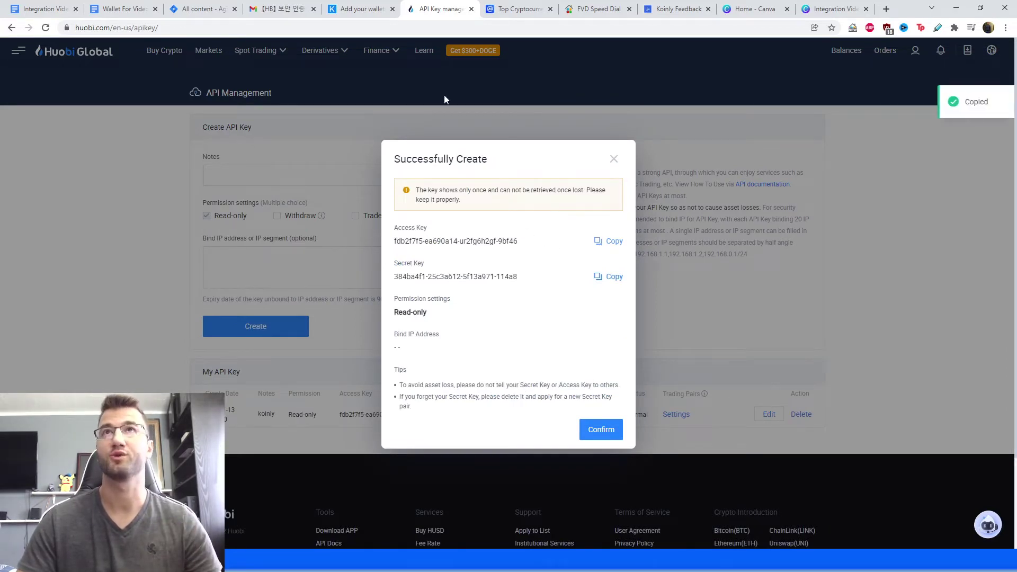
{"action": "left_click", "coordinate": [362, 9]}
{"action": "key", "text": "ctrl+v"}
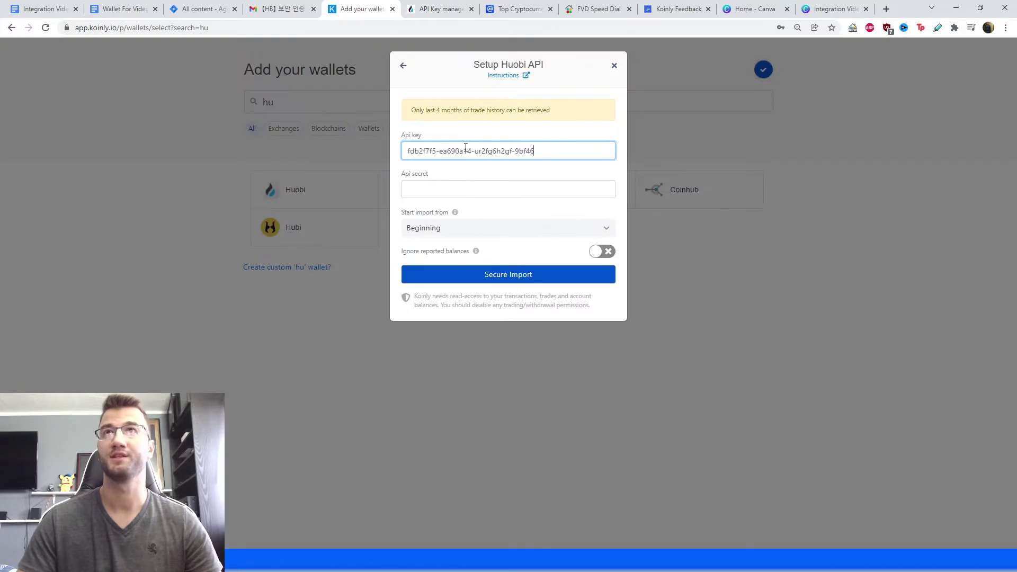
{"action": "left_click", "coordinate": [432, 10]}
{"action": "left_click", "coordinate": [610, 277]}
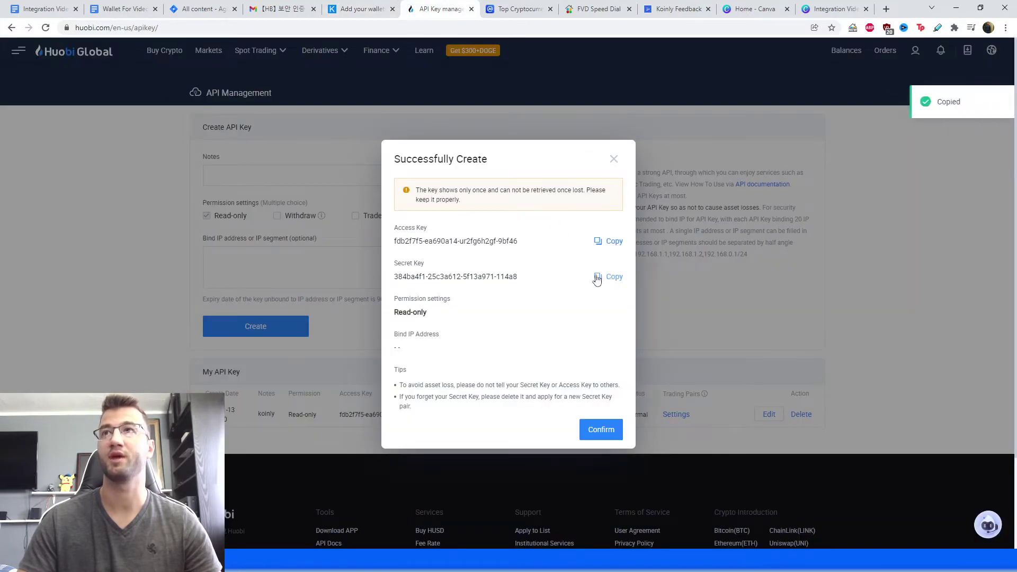
{"action": "left_click", "coordinate": [362, 9]}
{"action": "left_click", "coordinate": [428, 185]}
{"action": "key", "text": "ctrl+v"}
- Confirm the key on Huobi and run Koinly's Secure Import
{"action": "left_click", "coordinate": [419, 10]}
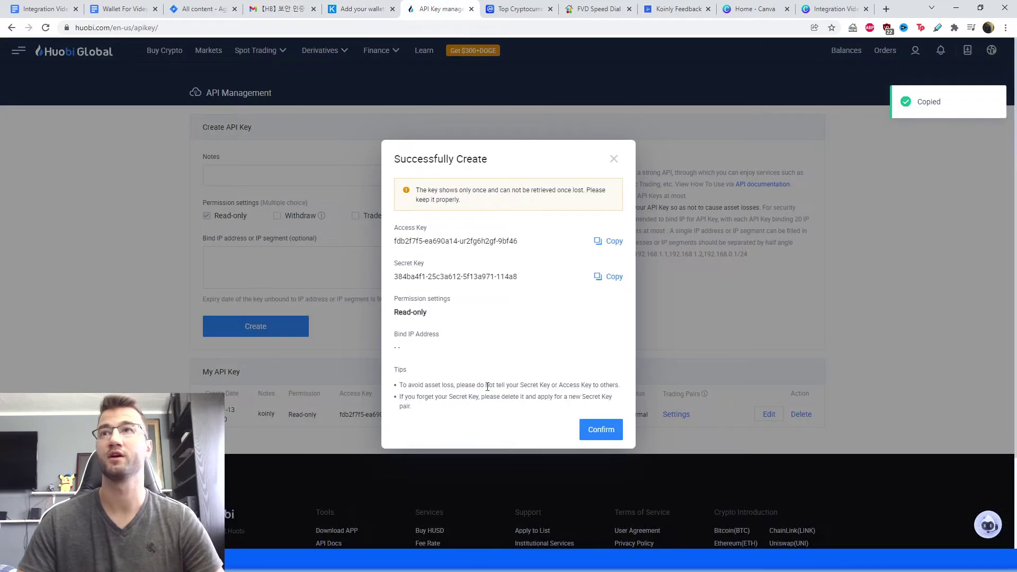
{"action": "left_click", "coordinate": [601, 430]}
{"action": "left_click", "coordinate": [362, 9]}
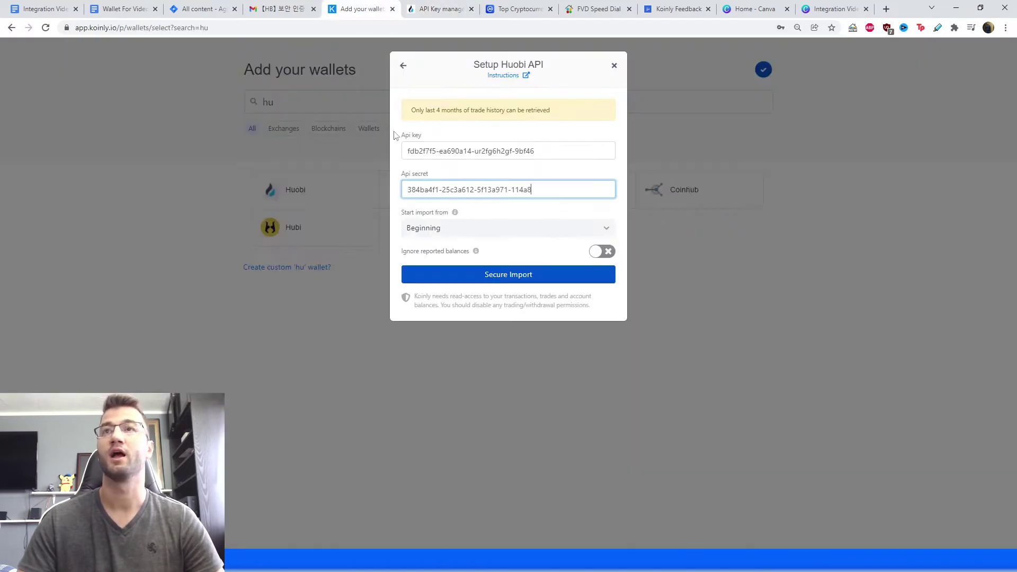
{"action": "left_click", "coordinate": [503, 280]}
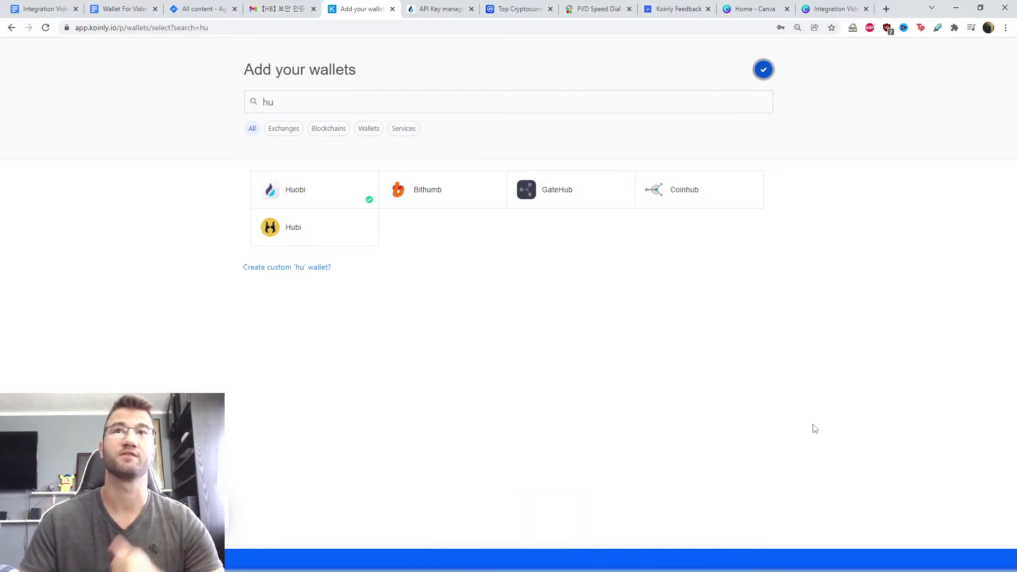
- Add a second Huobi wallet, Huobi 2, set up for import from file
{"action": "left_click", "coordinate": [321, 203]}
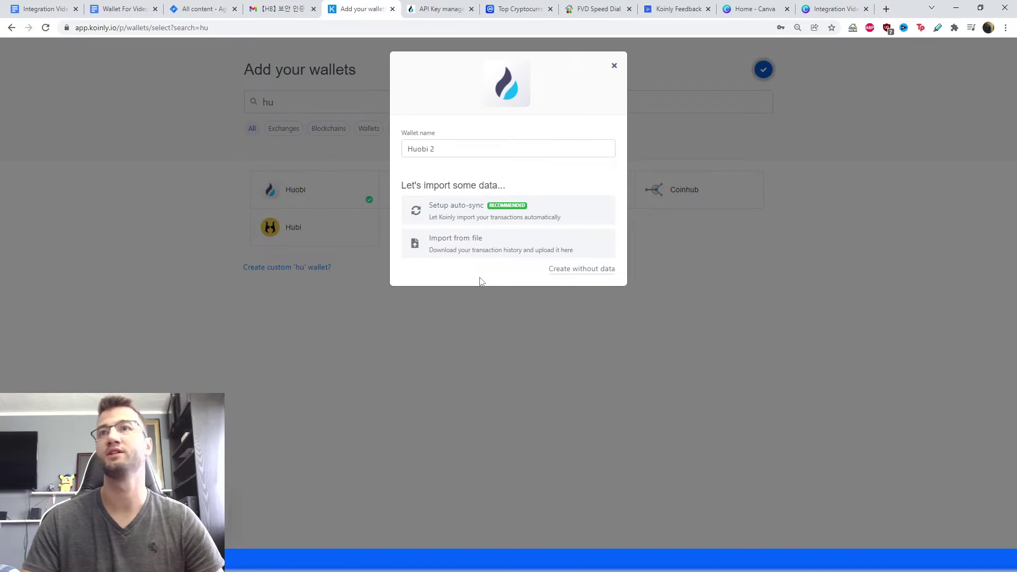
{"action": "left_click", "coordinate": [452, 253]}
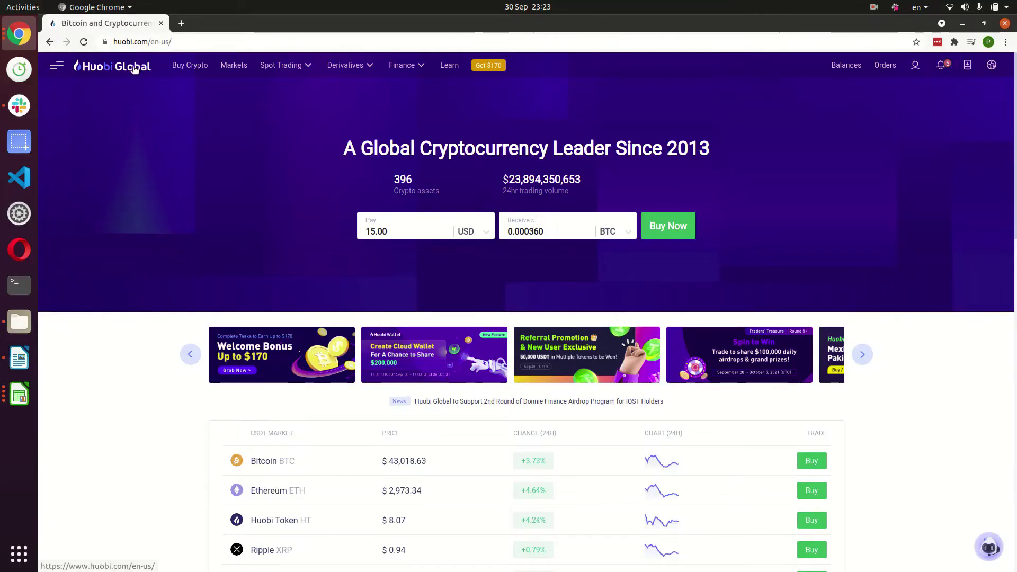
- Open Huobi's Exchange & Margin Orders order history, noting the 4-month data limit
{"action": "mouse_move", "coordinate": [880, 69]}
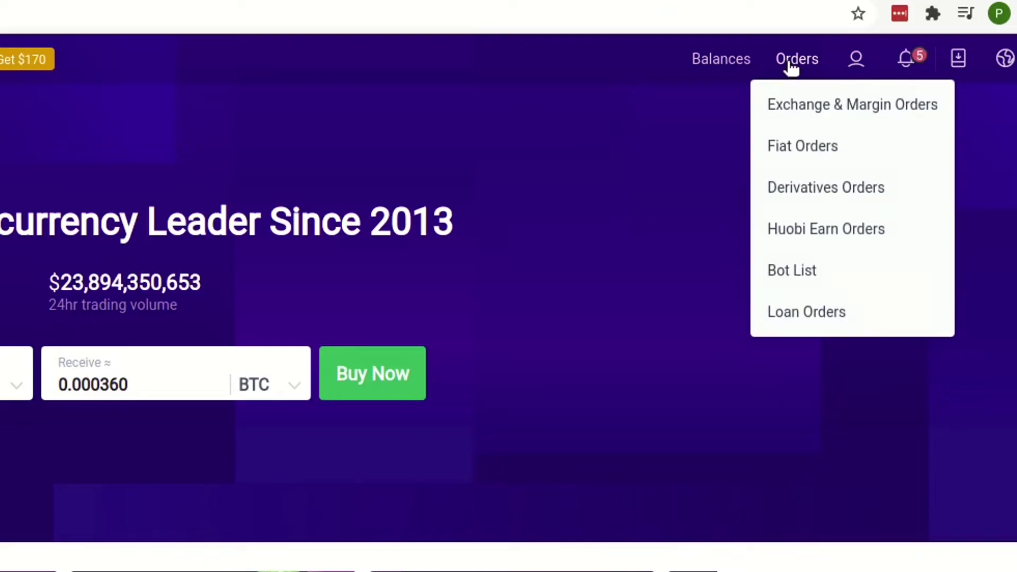
{"action": "left_click", "coordinate": [796, 104]}
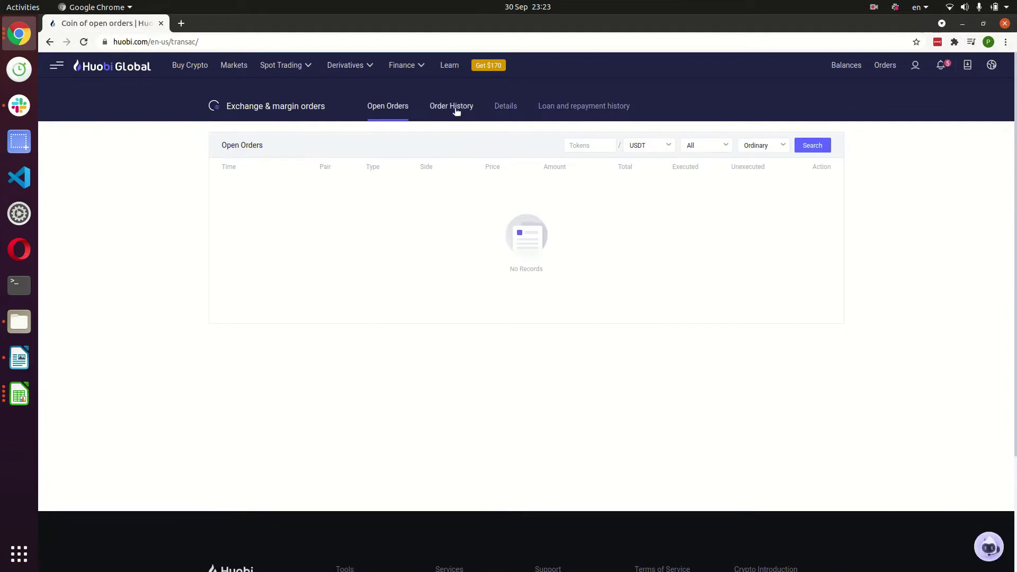
{"action": "left_click", "coordinate": [453, 106]}
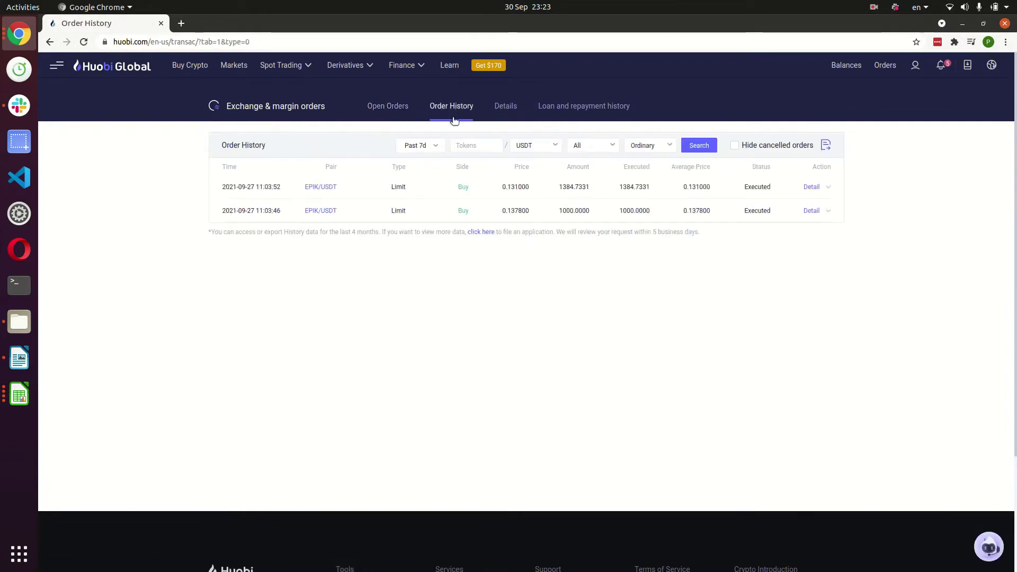
{"action": "left_click", "coordinate": [439, 151]}
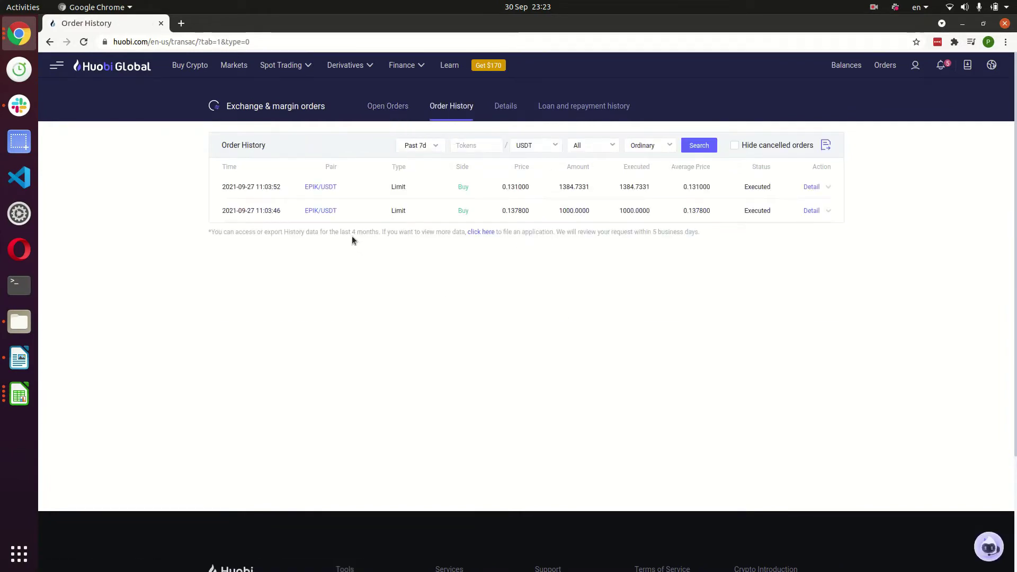
{"action": "left_click_drag", "start_coordinate": [350, 232], "coordinate": [387, 266]}
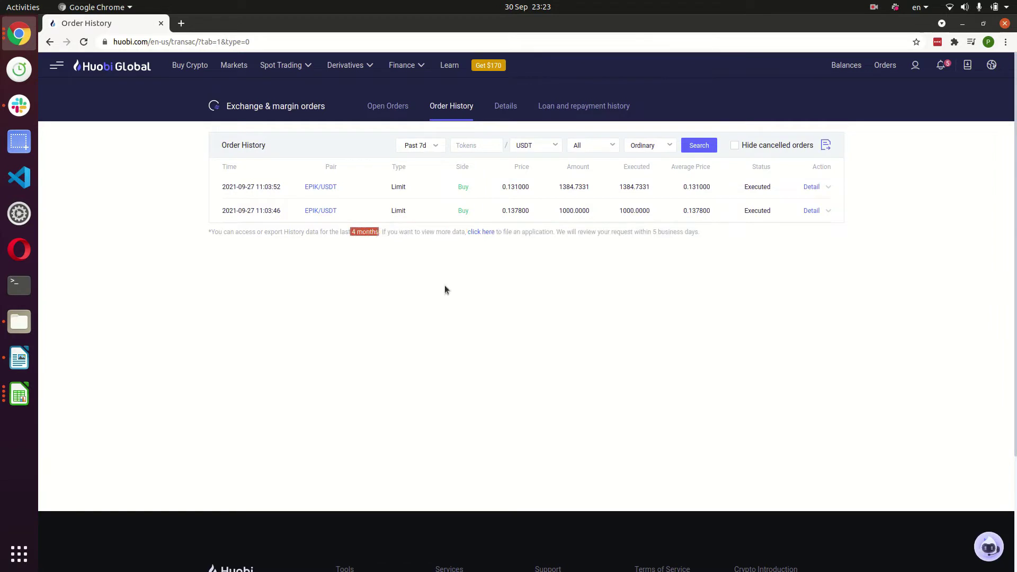
{"action": "left_click", "coordinate": [462, 273]}
- Set a custom range starting 2021/06/02 and export the order history as CSV
{"action": "mouse_move", "coordinate": [415, 163]}
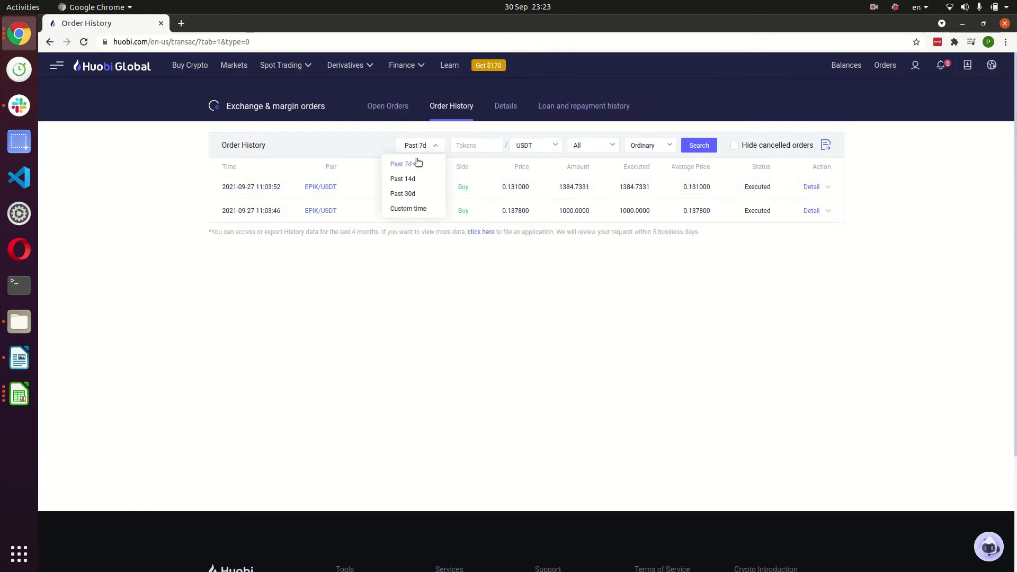
{"action": "left_click", "coordinate": [404, 209]}
{"action": "left_click", "coordinate": [372, 154]}
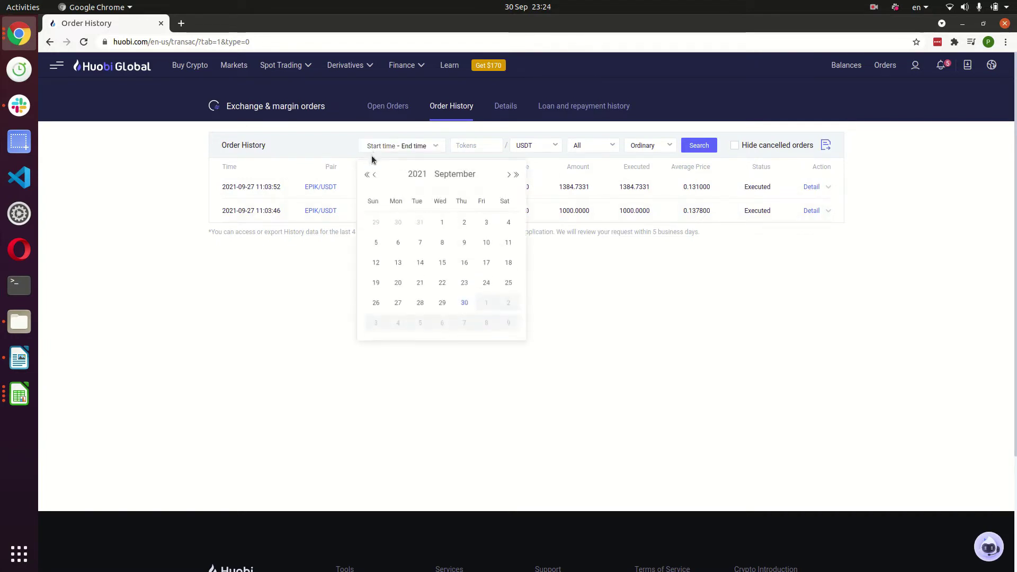
{"action": "left_click", "coordinate": [377, 175]}
{"action": "left_click", "coordinate": [377, 175]}
{"action": "left_click", "coordinate": [376, 175]}
{"action": "left_click", "coordinate": [376, 174]}
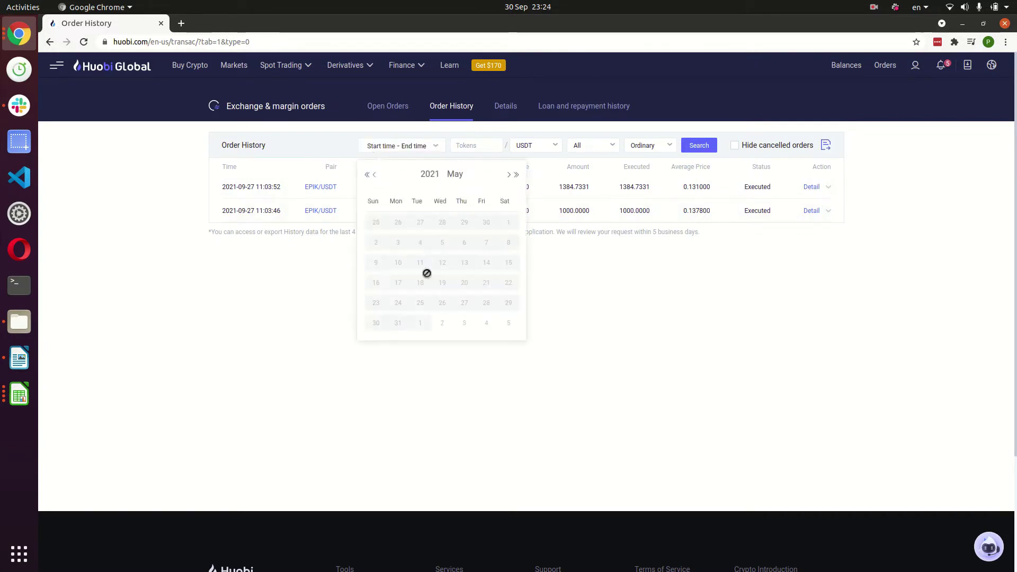
{"action": "left_click", "coordinate": [508, 175]}
{"action": "left_click", "coordinate": [442, 222]}
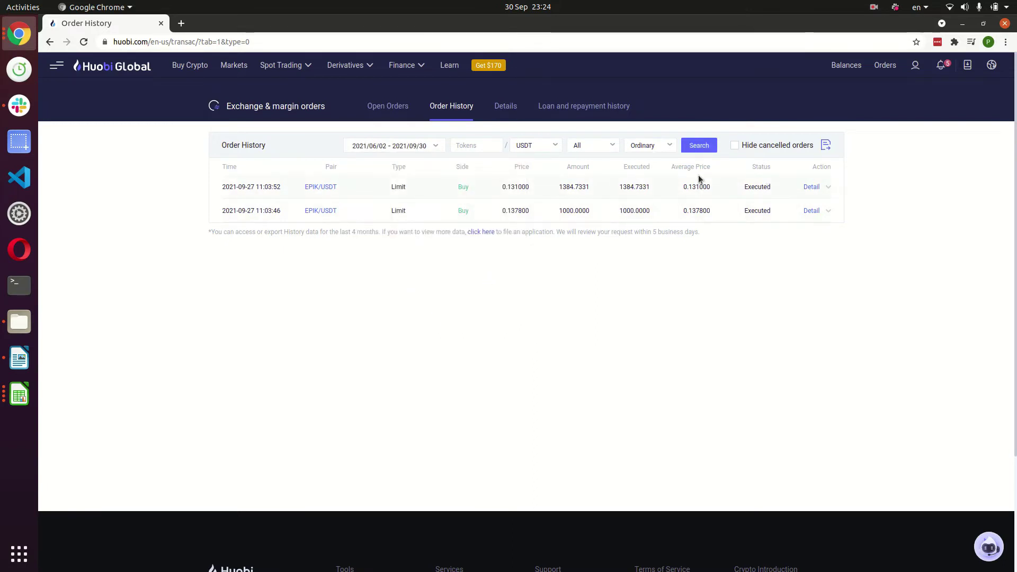
{"action": "left_click", "coordinate": [827, 147]}
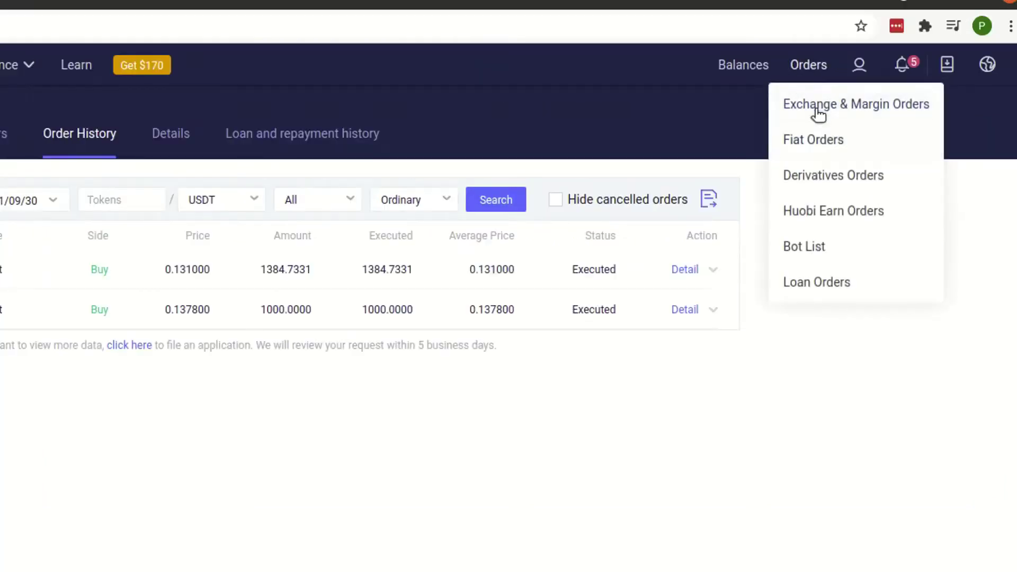
{"action": "mouse_move", "coordinate": [843, 69]}
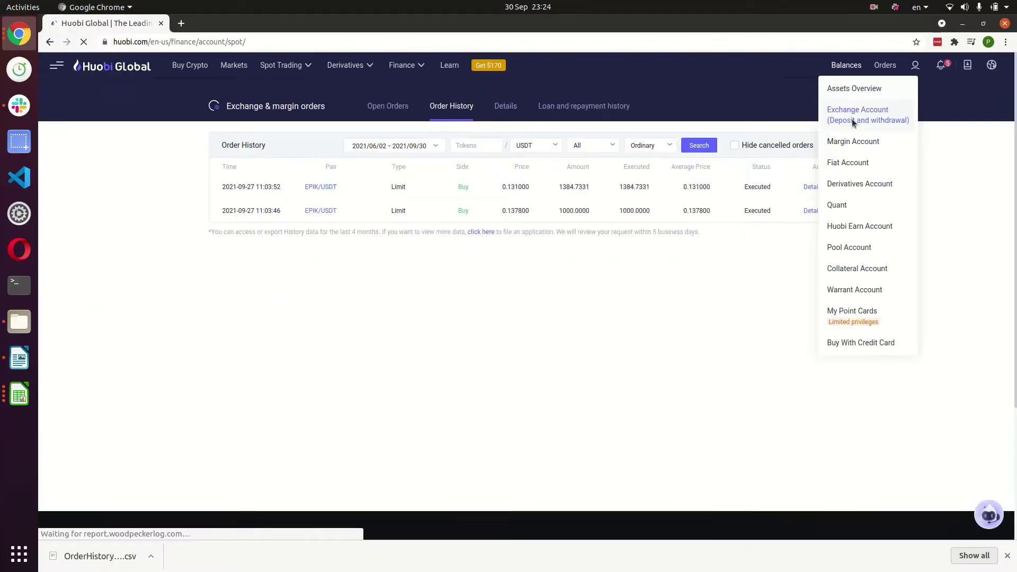
- Review Huobi's deposit, withdrawal, conversion and other history, then open the older-data request form
{"action": "left_click", "coordinate": [752, 155]}
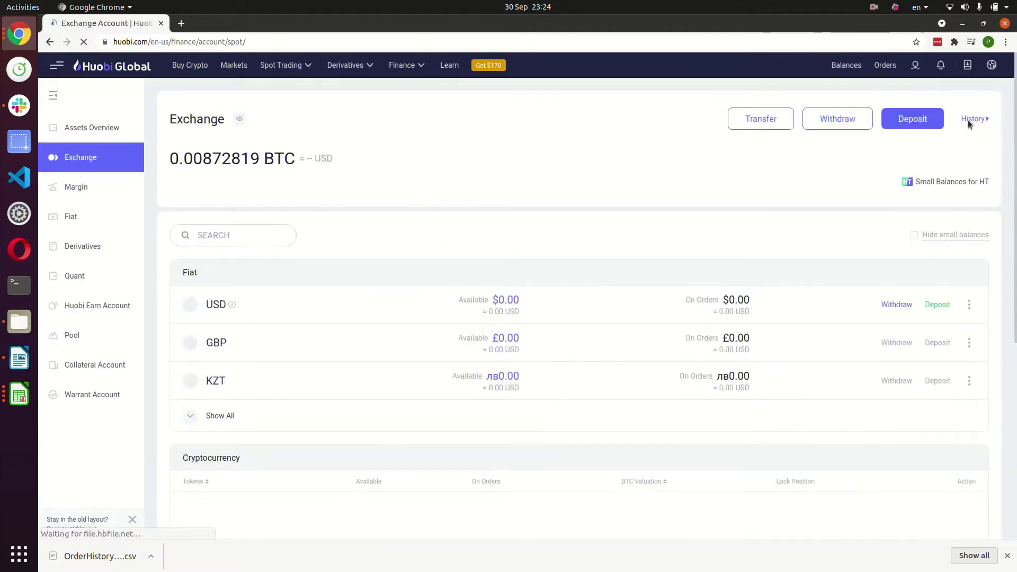
{"action": "left_click", "coordinate": [975, 118]}
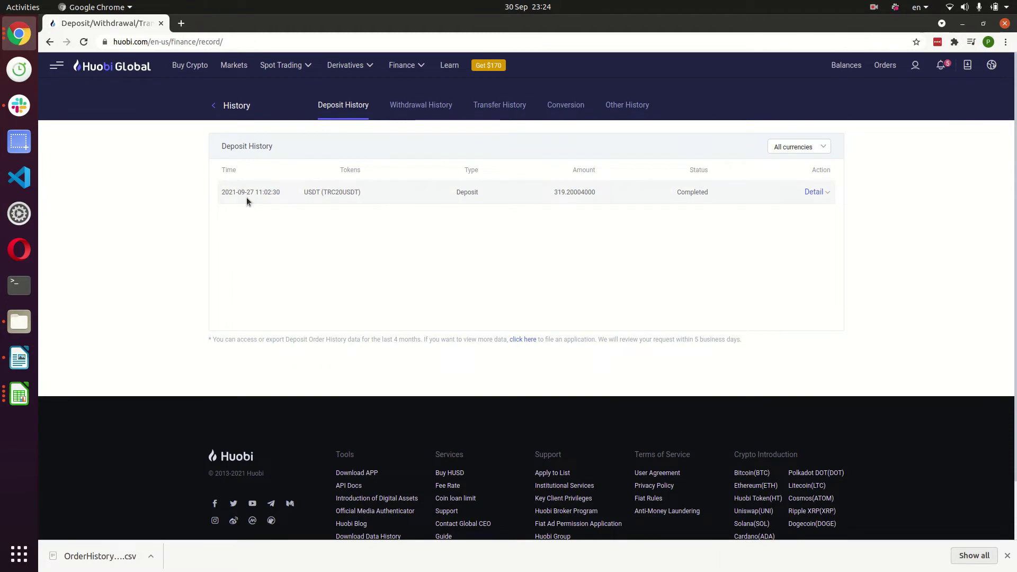
{"action": "left_click", "coordinate": [414, 116]}
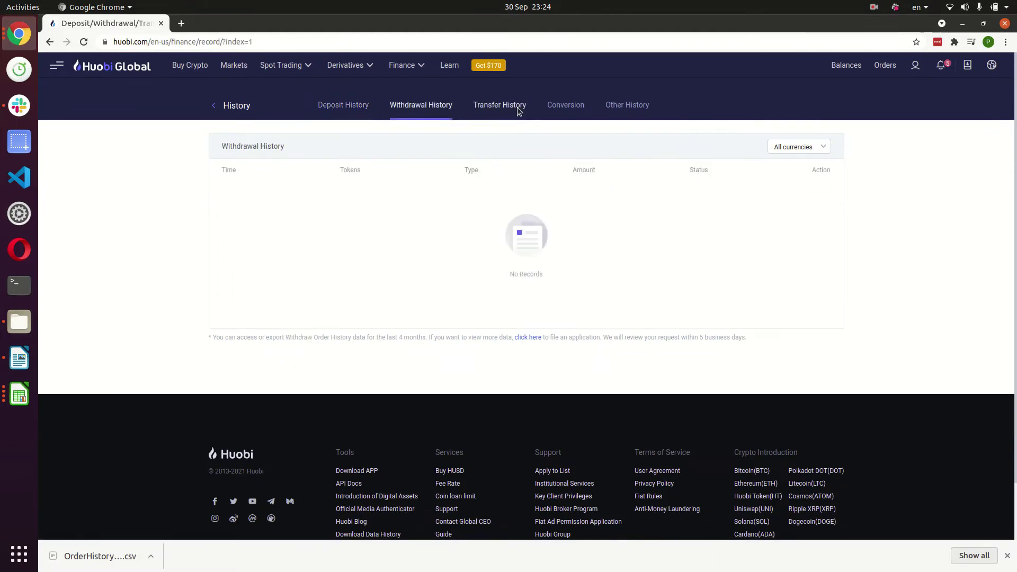
{"action": "left_click", "coordinate": [567, 105]}
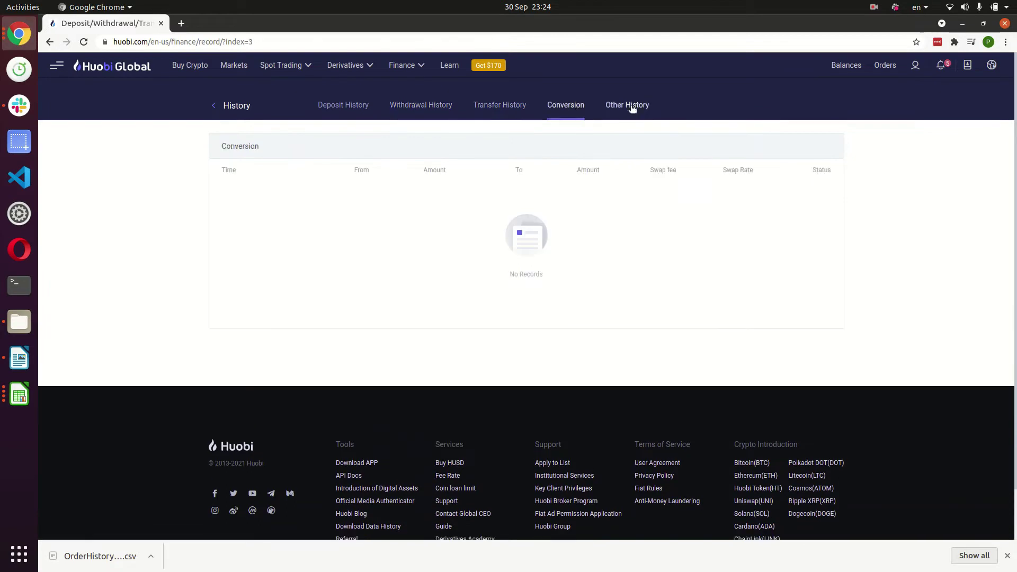
{"action": "left_click", "coordinate": [630, 111]}
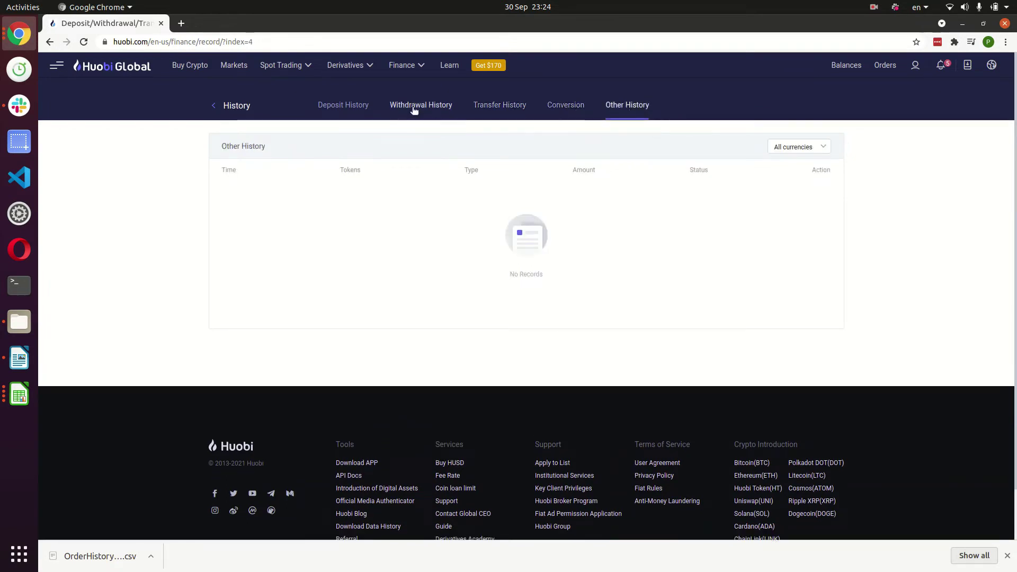
{"action": "left_click", "coordinate": [347, 114]}
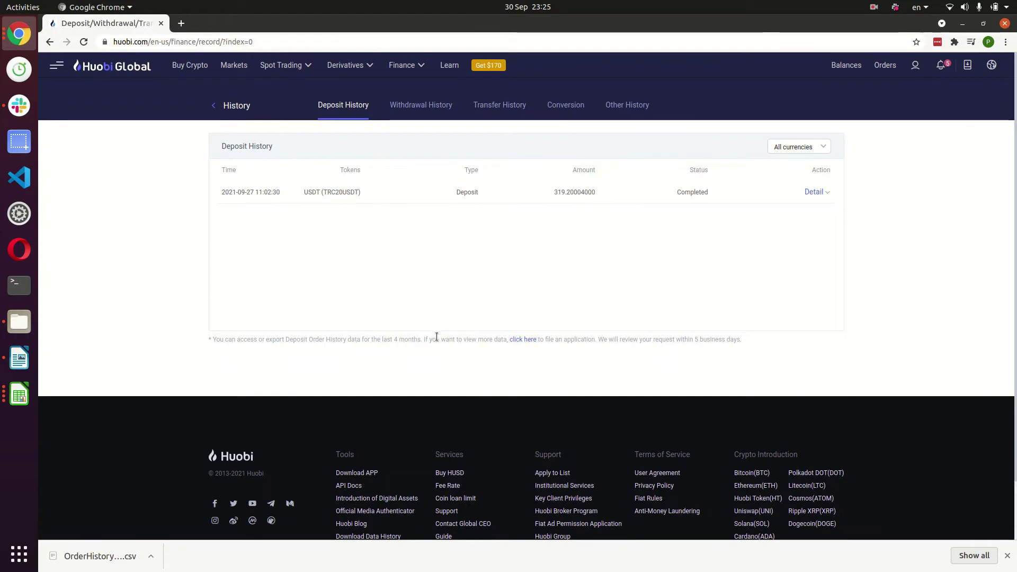
{"action": "left_click", "coordinate": [522, 340]}
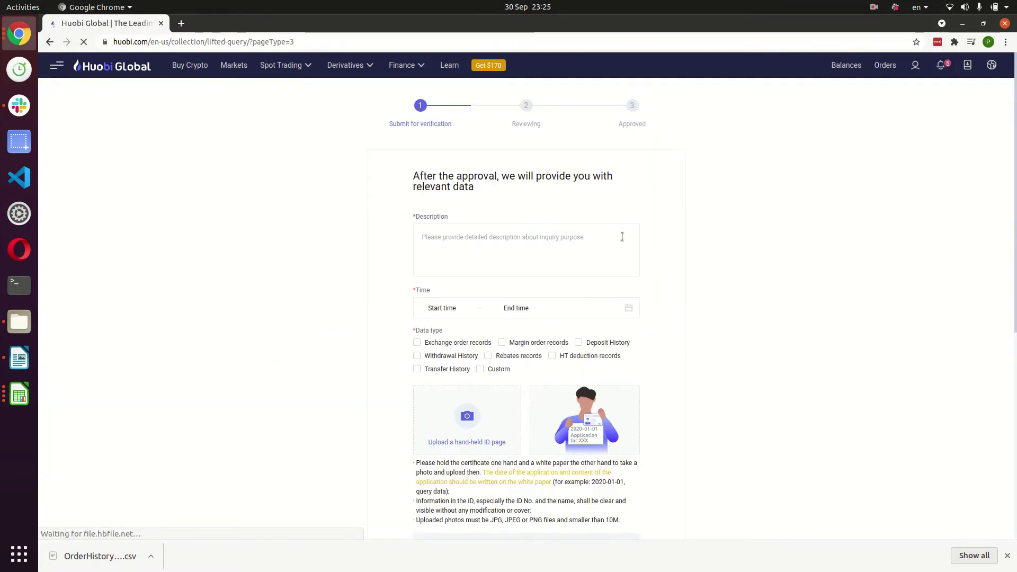
- On the data request form, tick Exchange order, Withdrawal History and Transfer History
{"action": "scroll", "coordinate": [807, 160], "scroll_direction": "down", "scroll_amount": 3}
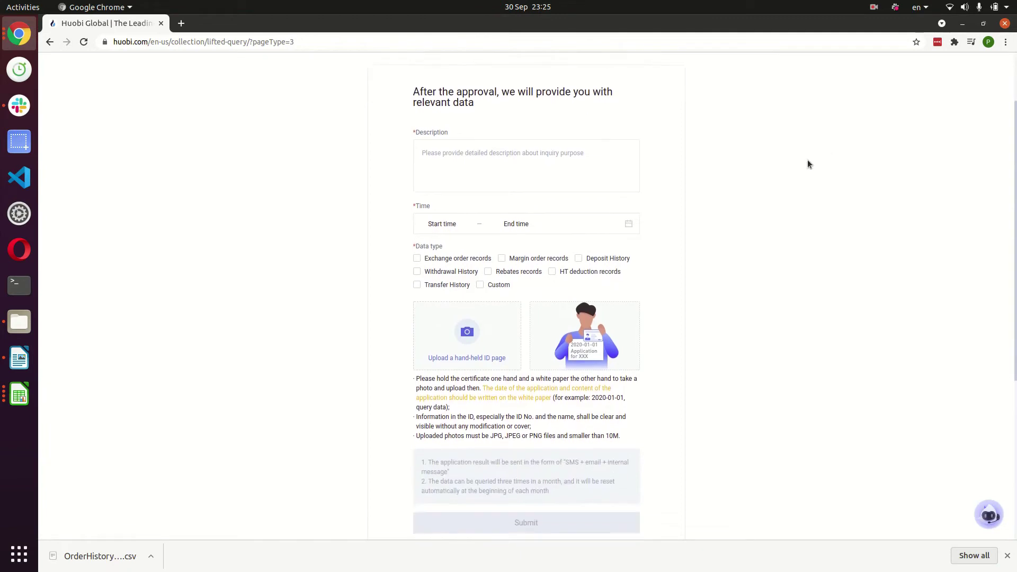
{"action": "scroll", "coordinate": [797, 165], "scroll_direction": "up", "scroll_amount": 2}
{"action": "scroll", "coordinate": [799, 170], "scroll_direction": "down", "scroll_amount": 1}
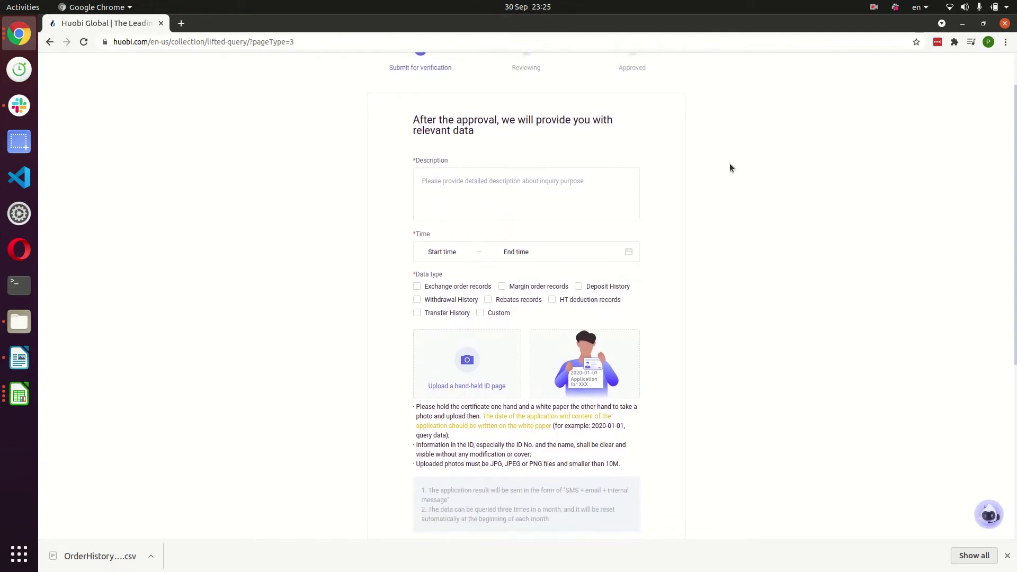
{"action": "left_click", "coordinate": [442, 187]}
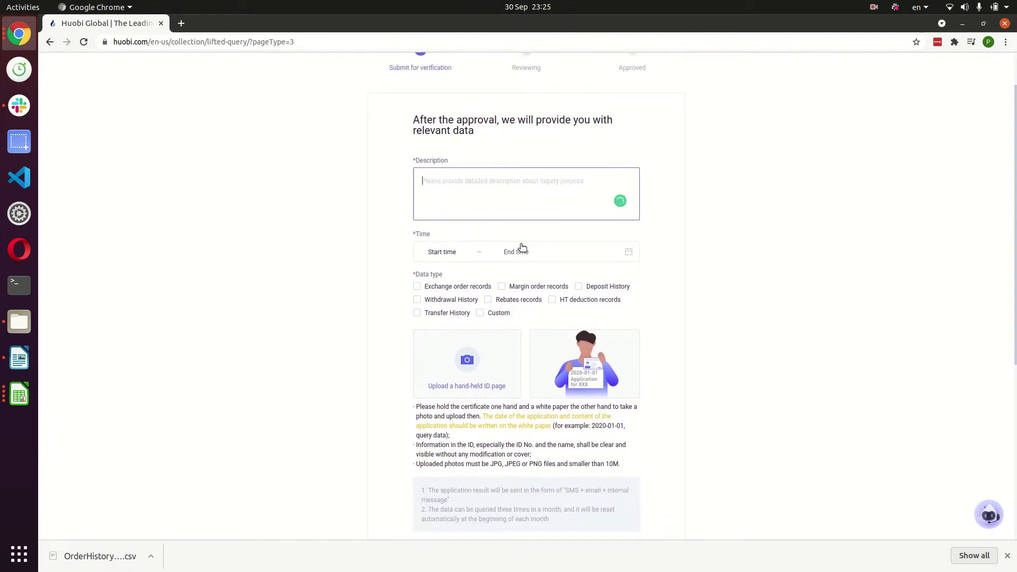
{"action": "scroll", "coordinate": [528, 251], "scroll_direction": "down", "scroll_amount": 2}
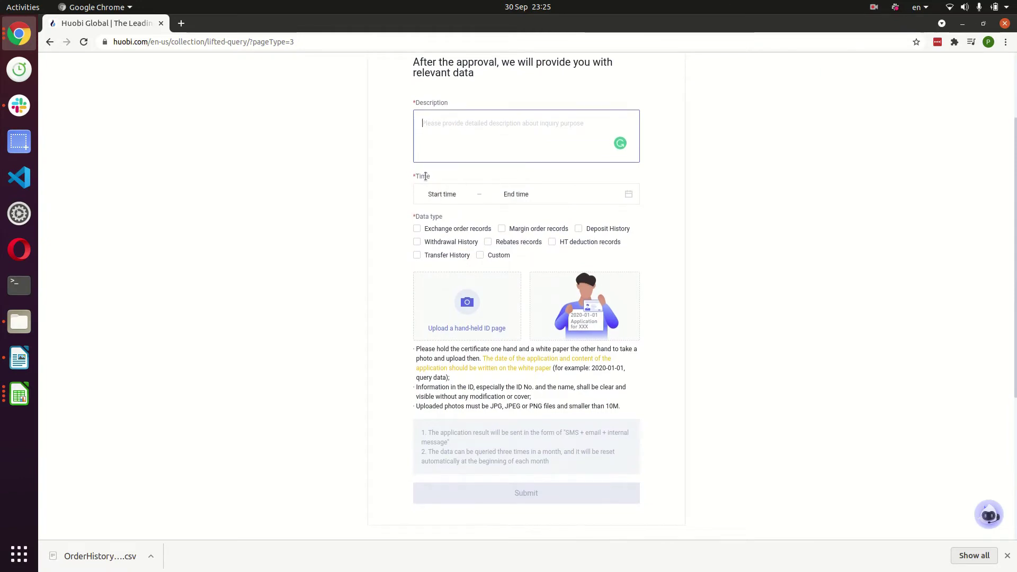
{"action": "scroll", "coordinate": [425, 176], "scroll_direction": "down", "scroll_amount": 1}
{"action": "left_click", "coordinate": [417, 202]}
{"action": "left_click", "coordinate": [416, 215]}
{"action": "left_click", "coordinate": [417, 229]}
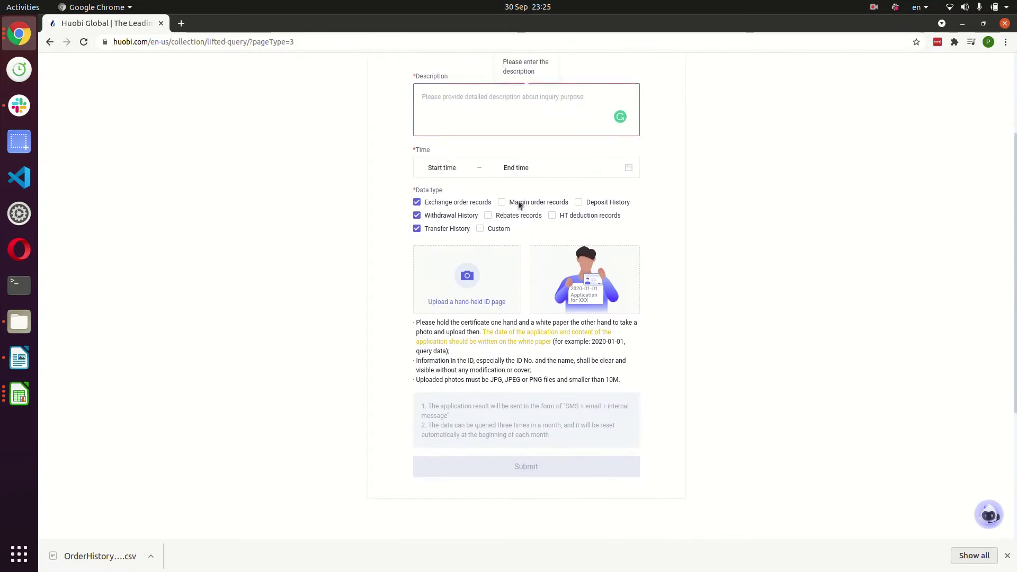
- Tick Margin order, Deposit History, Rebates and HT deduction, leaving only Custom unchecked
{"action": "left_click_drag", "start_coordinate": [519, 206], "coordinate": [491, 209]}
{"action": "left_click", "coordinate": [501, 203]}
{"action": "left_click", "coordinate": [488, 214]}
{"action": "left_click", "coordinate": [502, 203]}
{"action": "left_click", "coordinate": [552, 213]}
{"action": "left_click", "coordinate": [578, 203]}
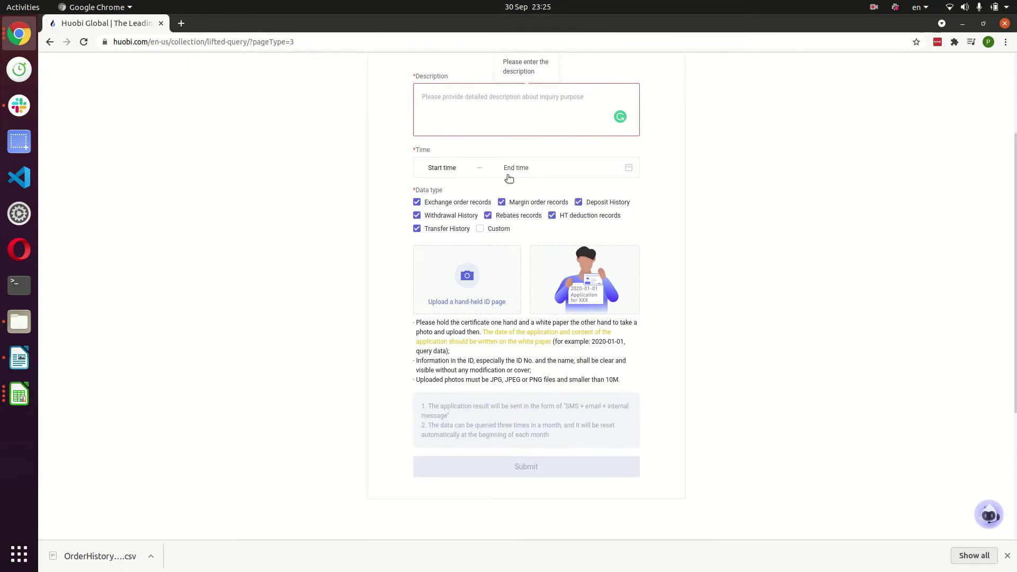
{"action": "scroll", "coordinate": [508, 177], "scroll_direction": "down", "scroll_amount": 2}
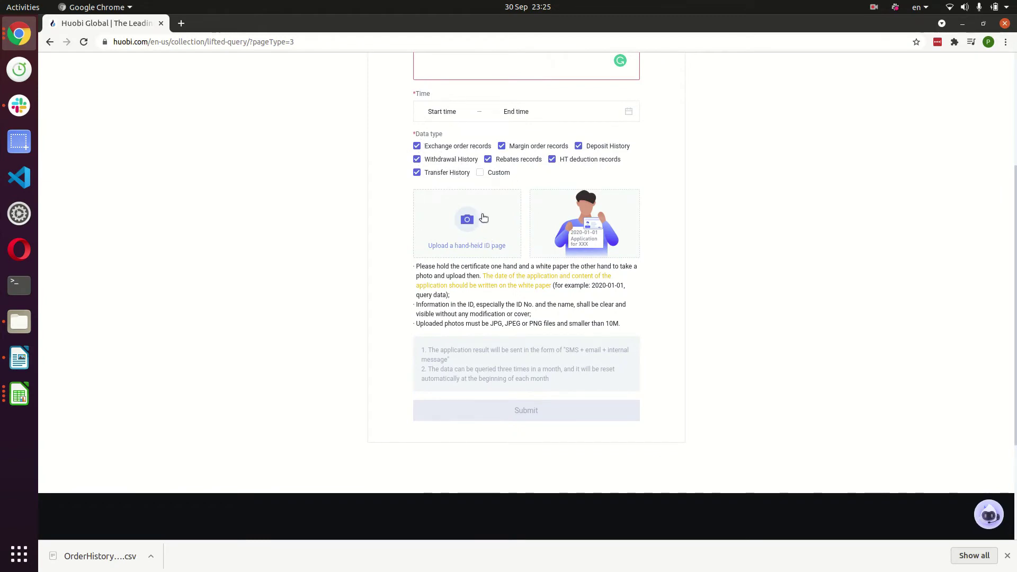
{"action": "scroll", "coordinate": [476, 225], "scroll_direction": "up", "scroll_amount": 1}
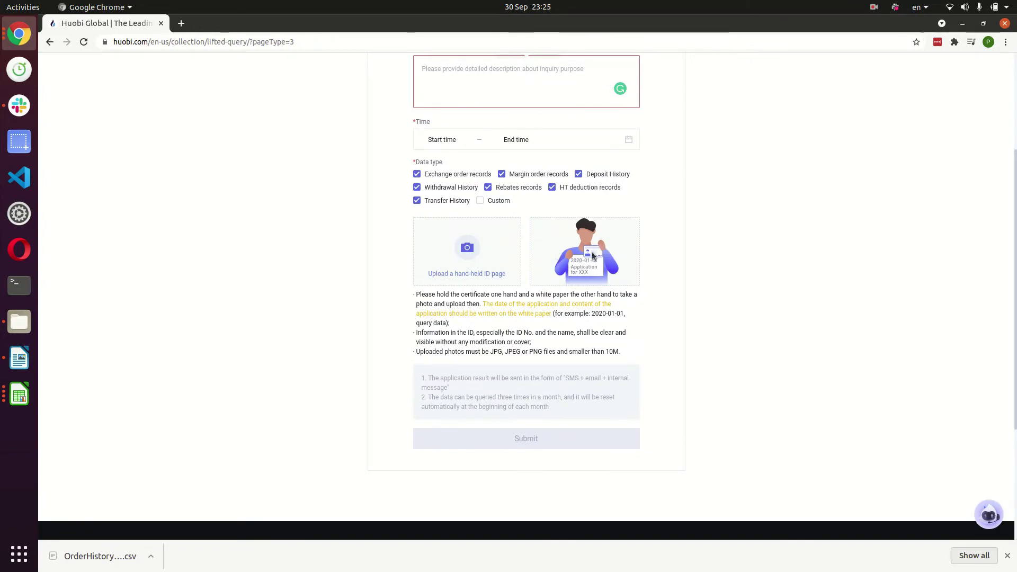
{"action": "scroll", "coordinate": [581, 263], "scroll_direction": "up", "scroll_amount": 1}
{"action": "scroll", "coordinate": [577, 263], "scroll_direction": "down", "scroll_amount": 1}
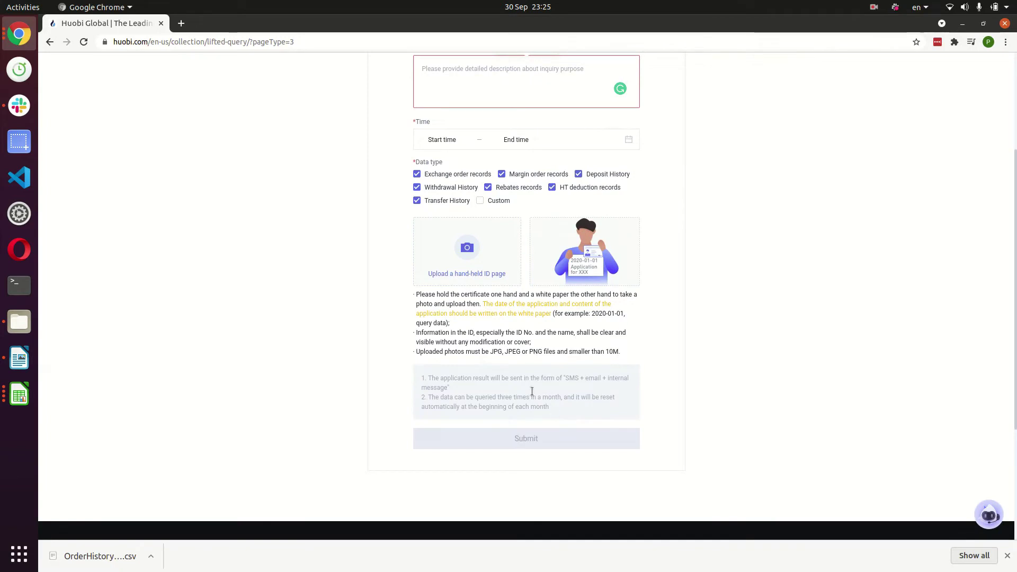
{"action": "scroll", "coordinate": [529, 392], "scroll_direction": "up", "scroll_amount": 2}
{"action": "scroll", "coordinate": [432, 260], "scroll_direction": "up", "scroll_amount": 1}
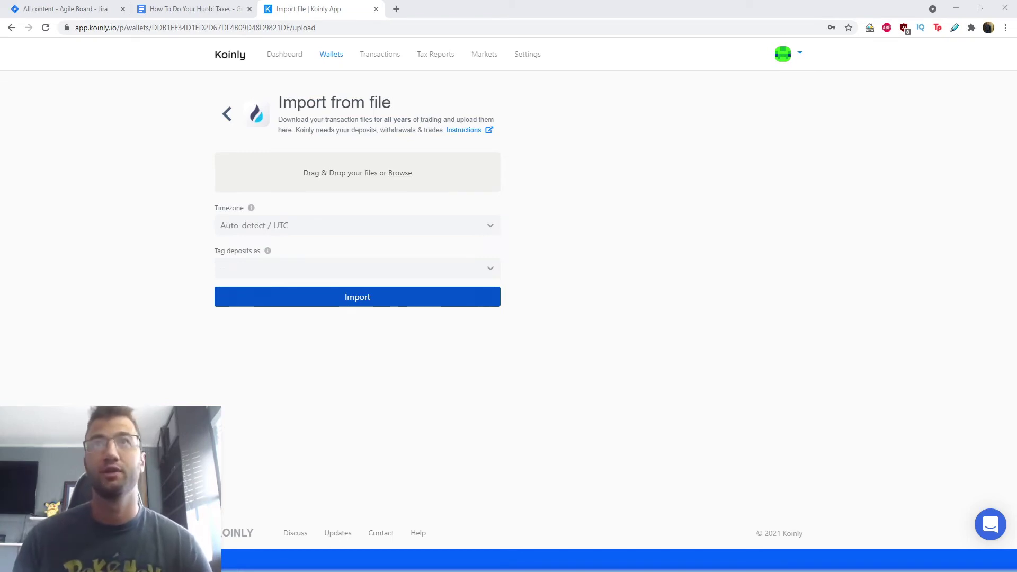
- Import the Huobi CSV file and confirm the Wallets list shows Huobi with 4 transactions
{"action": "left_click_drag", "start_coordinate": [240, 303], "coordinate": [312, 174]}
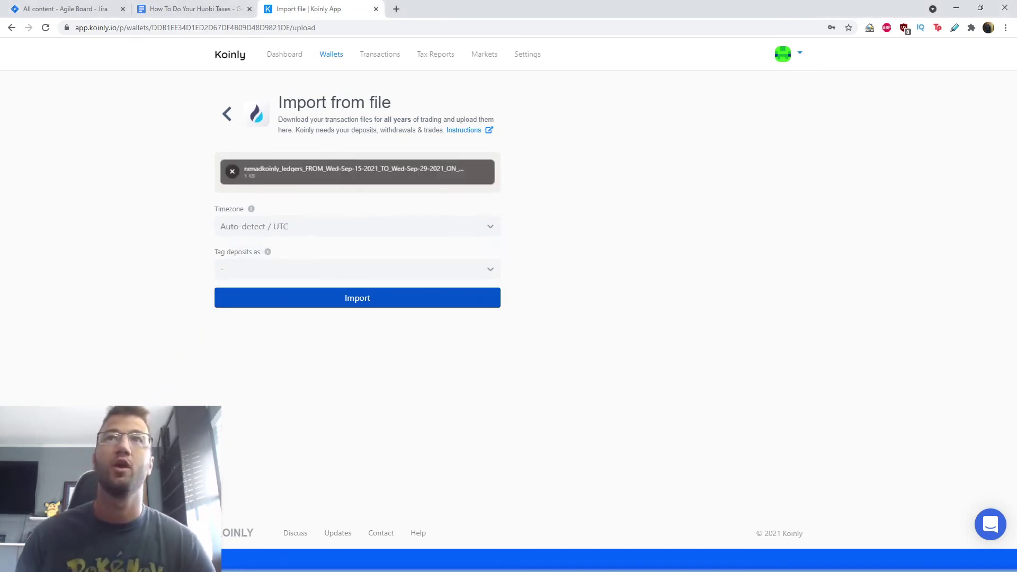
{"action": "left_click", "coordinate": [334, 302]}
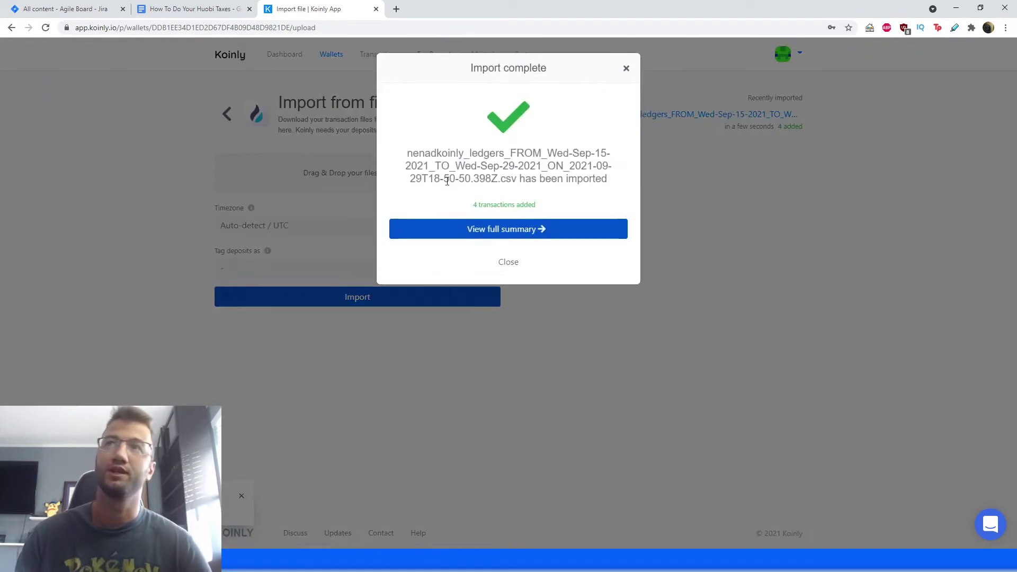
{"action": "left_click", "coordinate": [512, 231]}
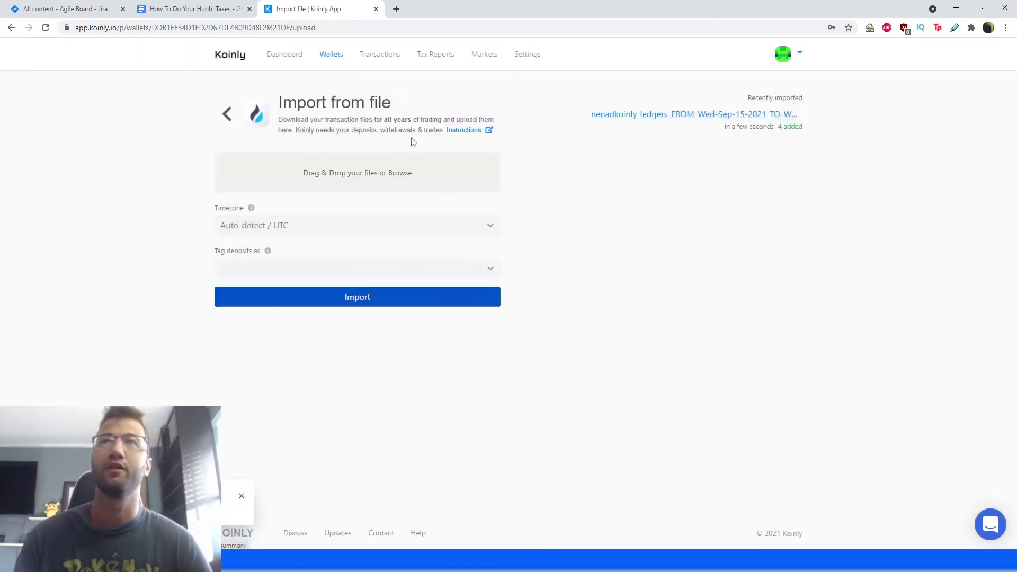
{"action": "left_click", "coordinate": [332, 55]}
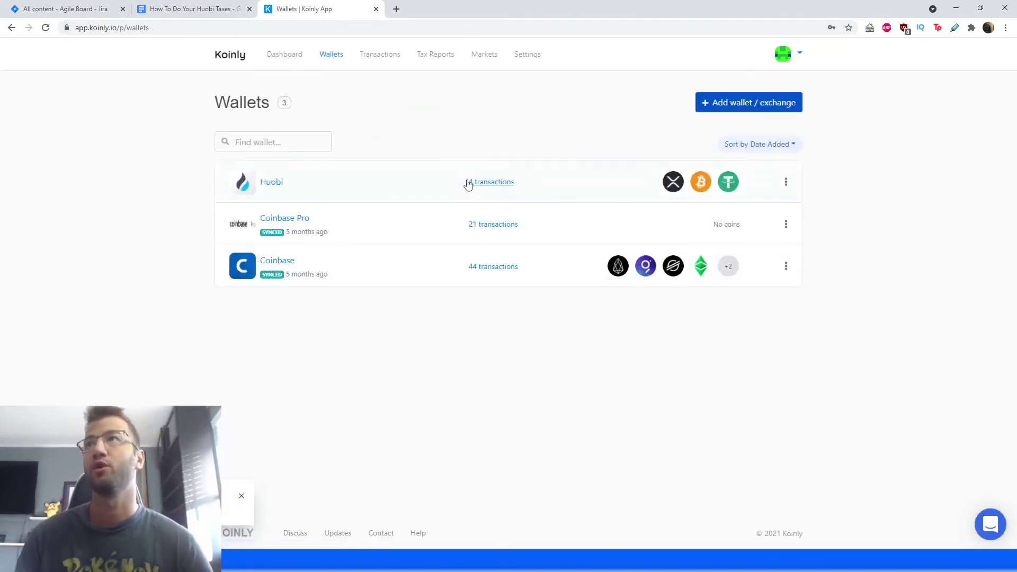
{"action": "mouse_move", "coordinate": [671, 180]}
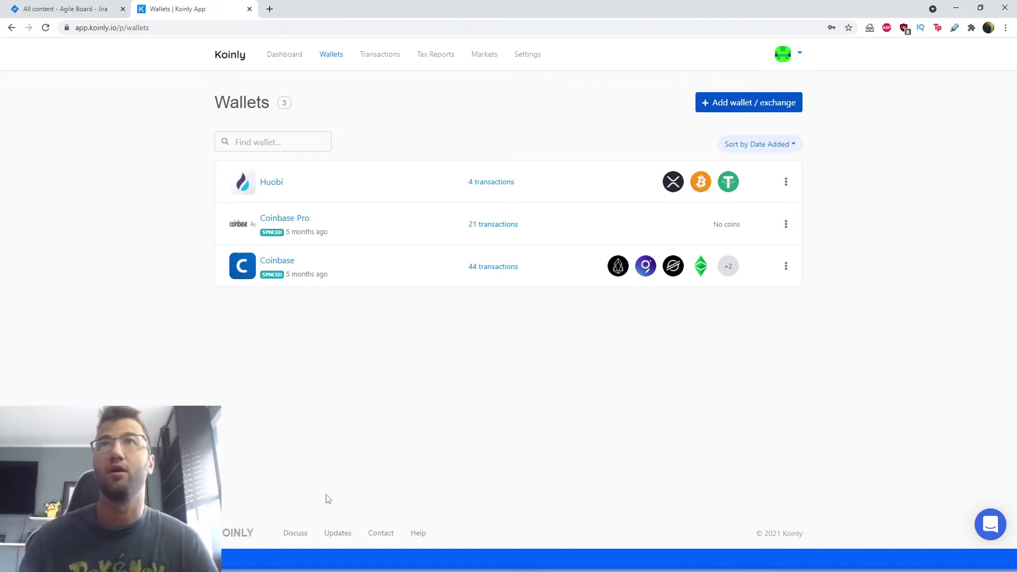
- Open the Tax Reports page and review the 2020 - 21 tax year report
{"action": "left_click", "coordinate": [435, 54]}
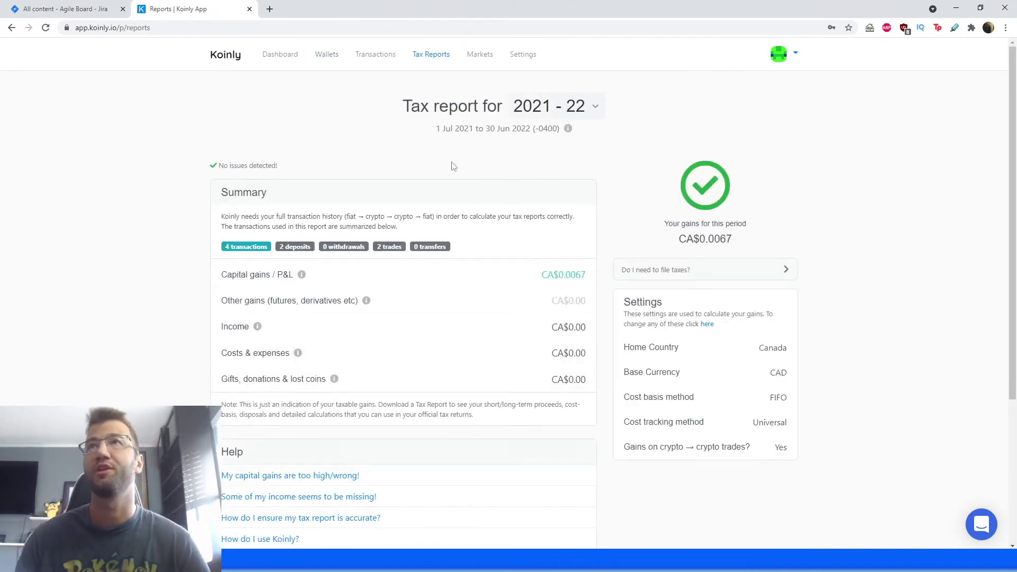
{"action": "scroll", "coordinate": [438, 219], "scroll_direction": "down", "scroll_amount": 1}
{"action": "scroll", "coordinate": [432, 132], "scroll_direction": "up", "scroll_amount": 1}
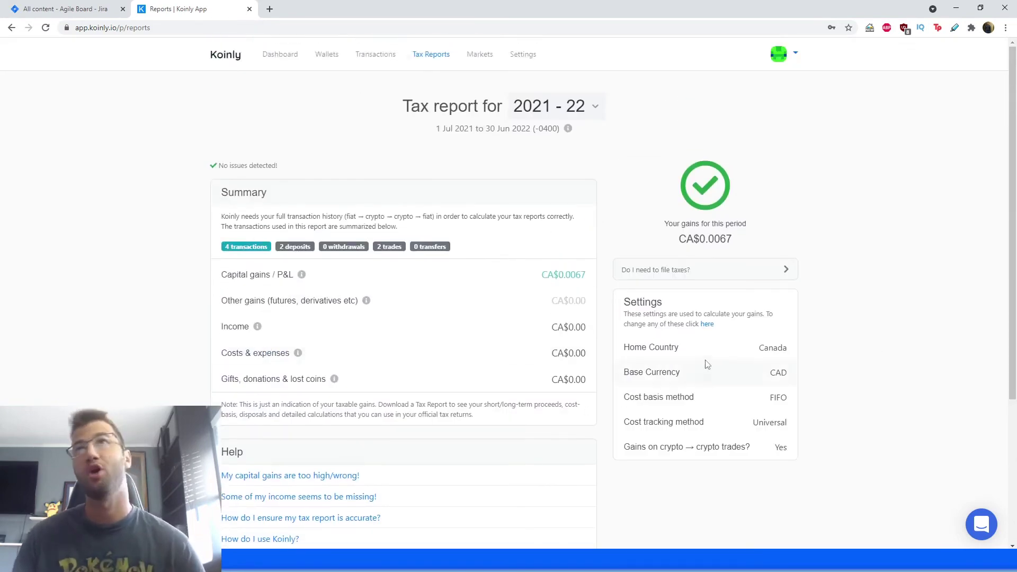
{"action": "left_click", "coordinate": [547, 114]}
{"action": "left_click", "coordinate": [535, 170]}
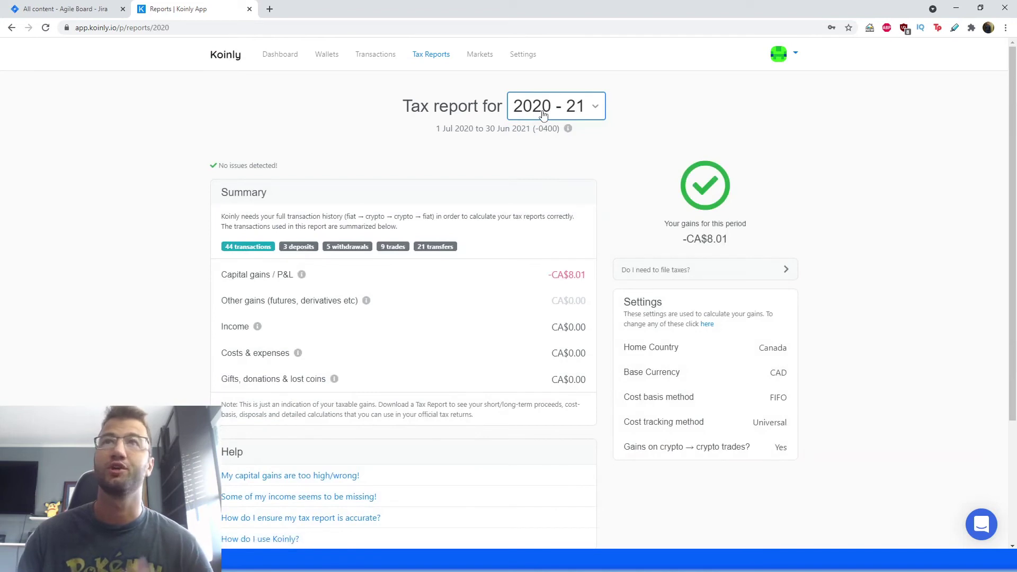
{"action": "left_click", "coordinate": [541, 116]}
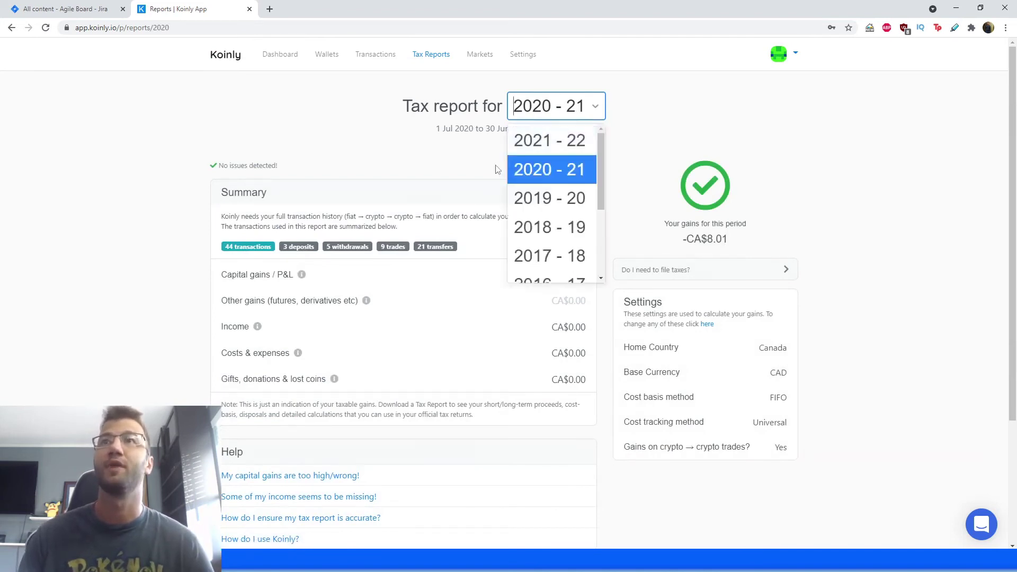
{"action": "left_click", "coordinate": [492, 191]}
{"action": "scroll", "coordinate": [486, 329], "scroll_direction": "down", "scroll_amount": 2}
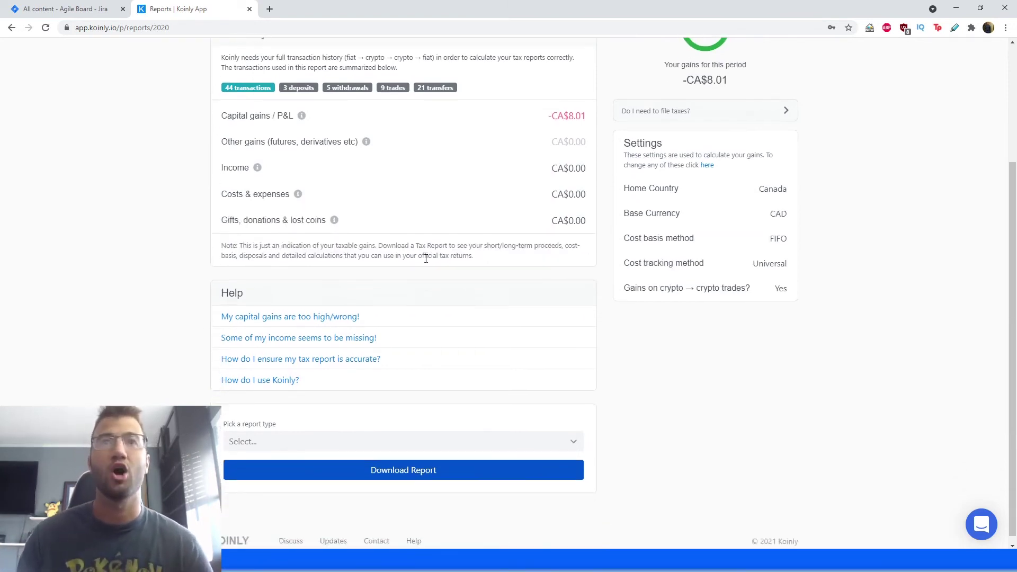
{"action": "scroll", "coordinate": [371, 432], "scroll_direction": "up", "scroll_amount": 3}
- Switch back to the 2021 - 22 report showing CA$0.0067 gains from 4 transactions
{"action": "left_click", "coordinate": [582, 107]}
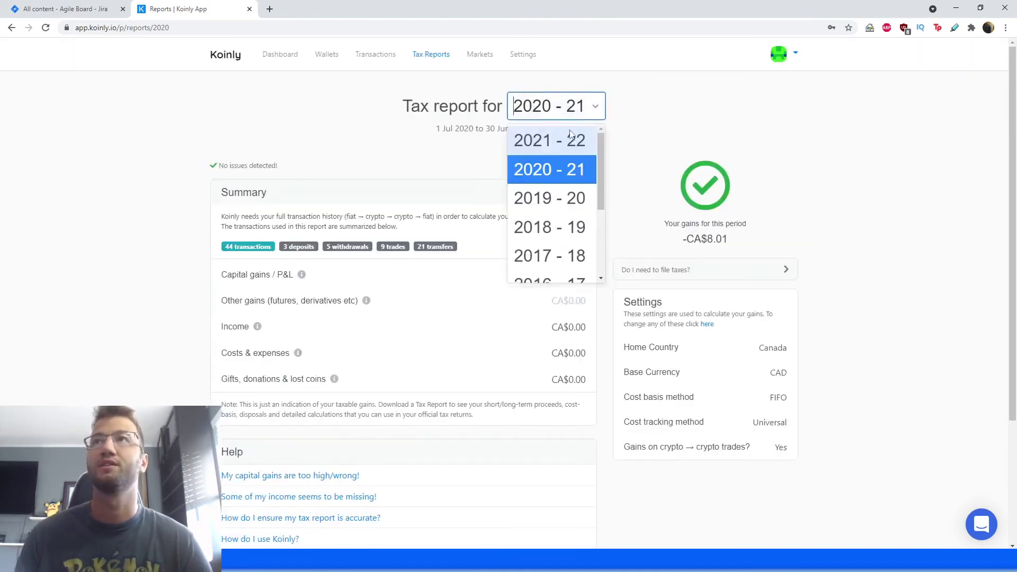
{"action": "left_click", "coordinate": [570, 140]}
{"action": "scroll", "coordinate": [427, 350], "scroll_direction": "down", "scroll_amount": 4}
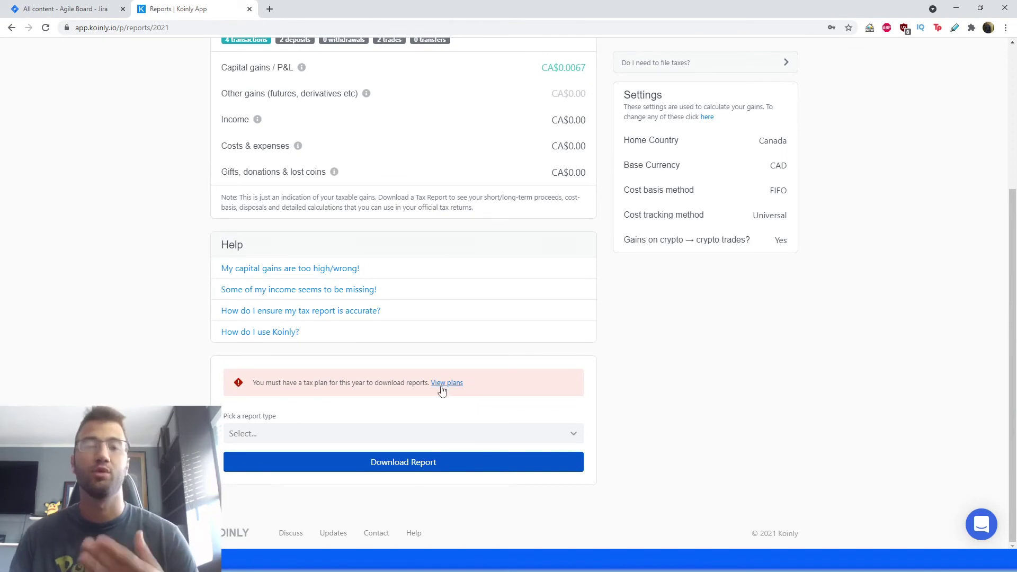
{"action": "left_click", "coordinate": [405, 436]}
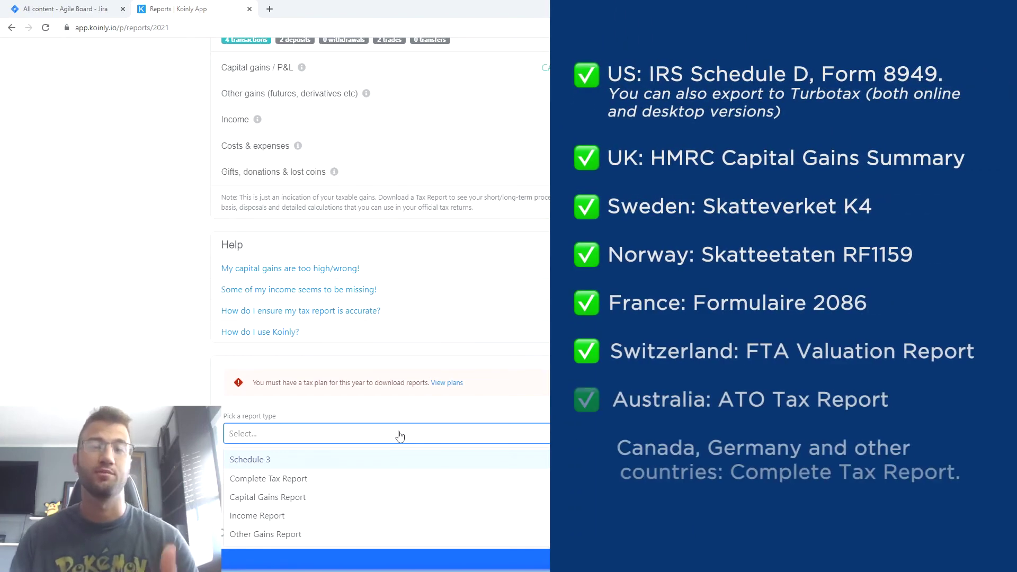
{"action": "key", "text": "Escape"}
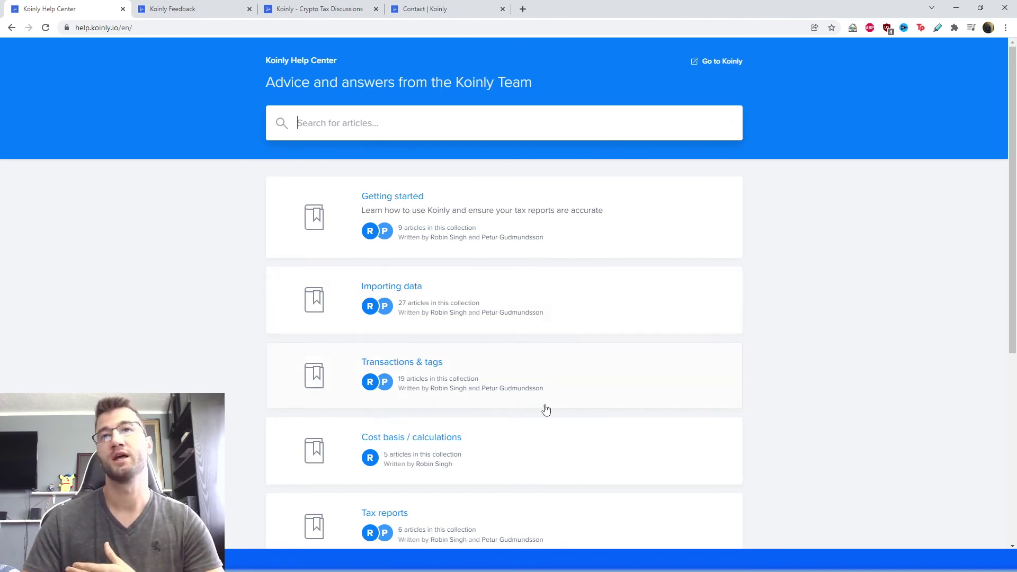
- Visit the Koinly Feedback and Crypto Tax Discussions tabs, ending on Contact | Koinly
{"action": "scroll", "coordinate": [422, 500], "scroll_direction": "down", "scroll_amount": 1}
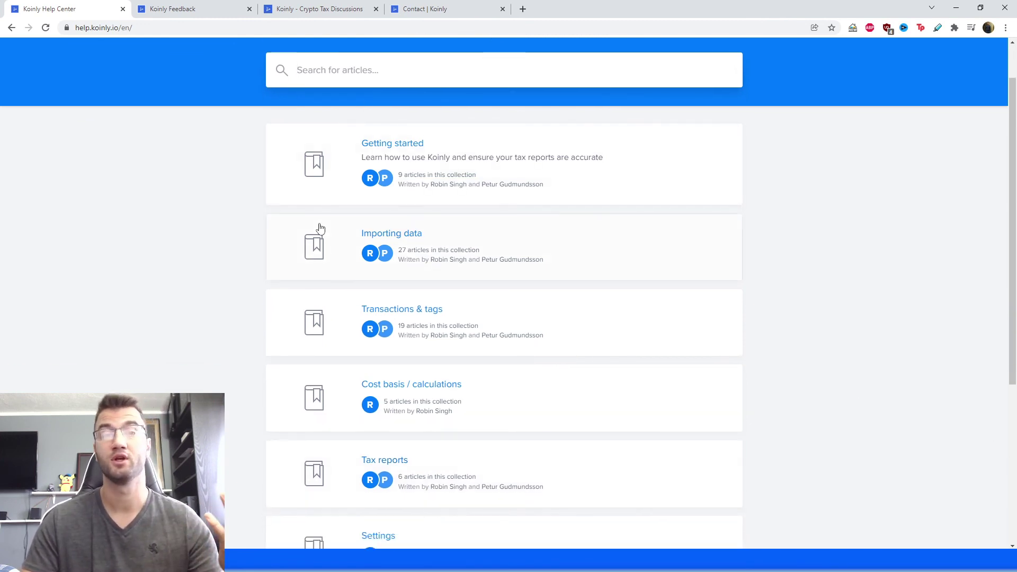
{"action": "left_click", "coordinate": [190, 6]}
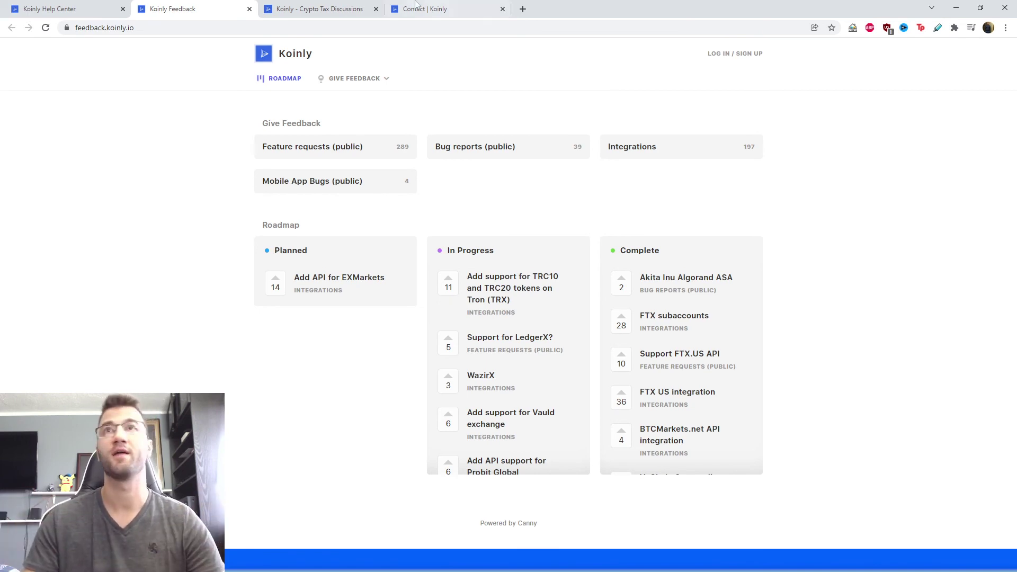
{"action": "left_click", "coordinate": [334, 8]}
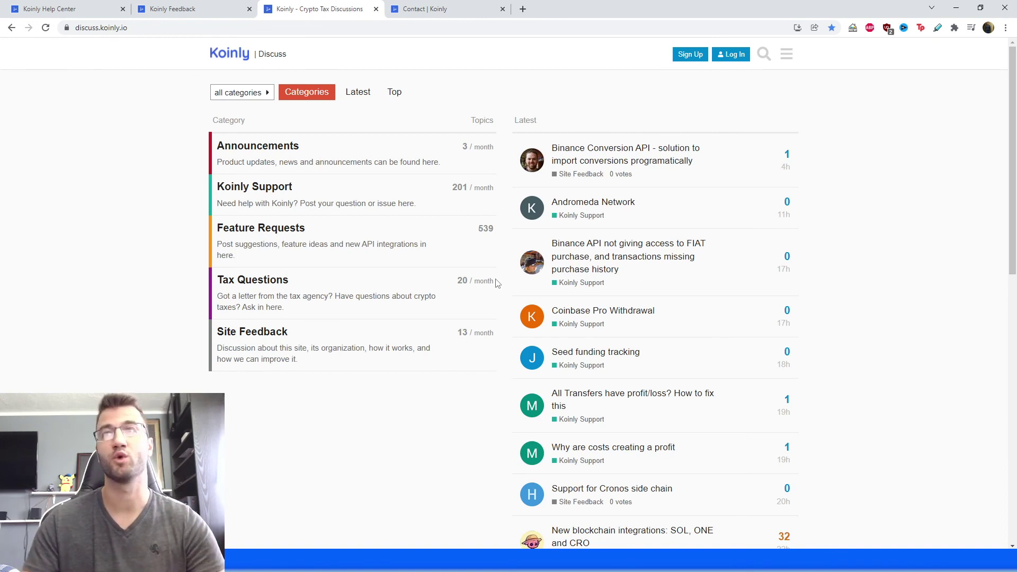
{"action": "left_click", "coordinate": [421, 7]}
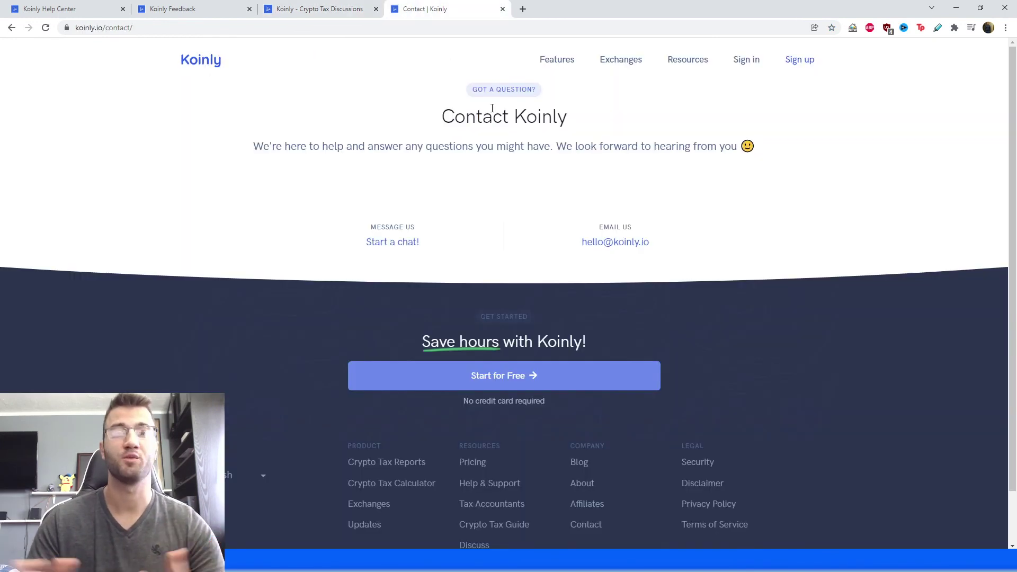